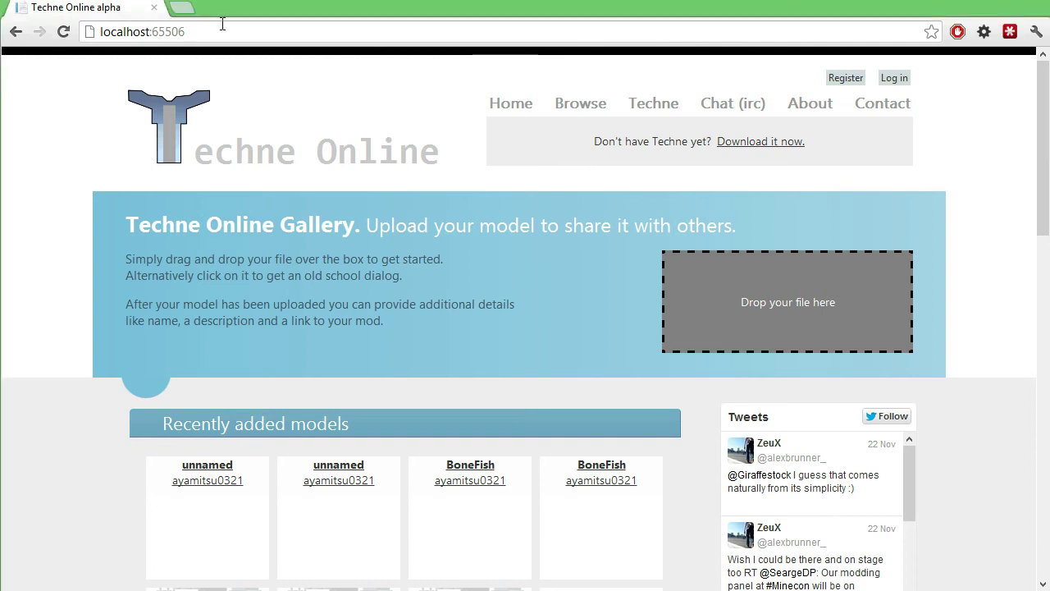
Load localhost:65506/techne/editor and orbit the textured block to a low, near-horizontal view.
left_click(223, 24)
type("/")
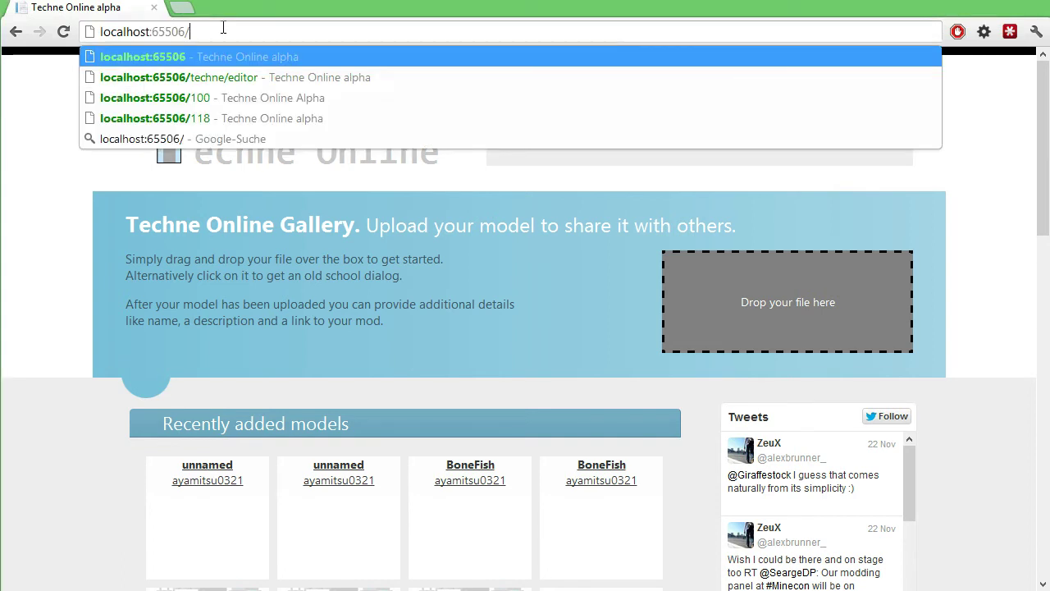
key("Down")
key("Return")
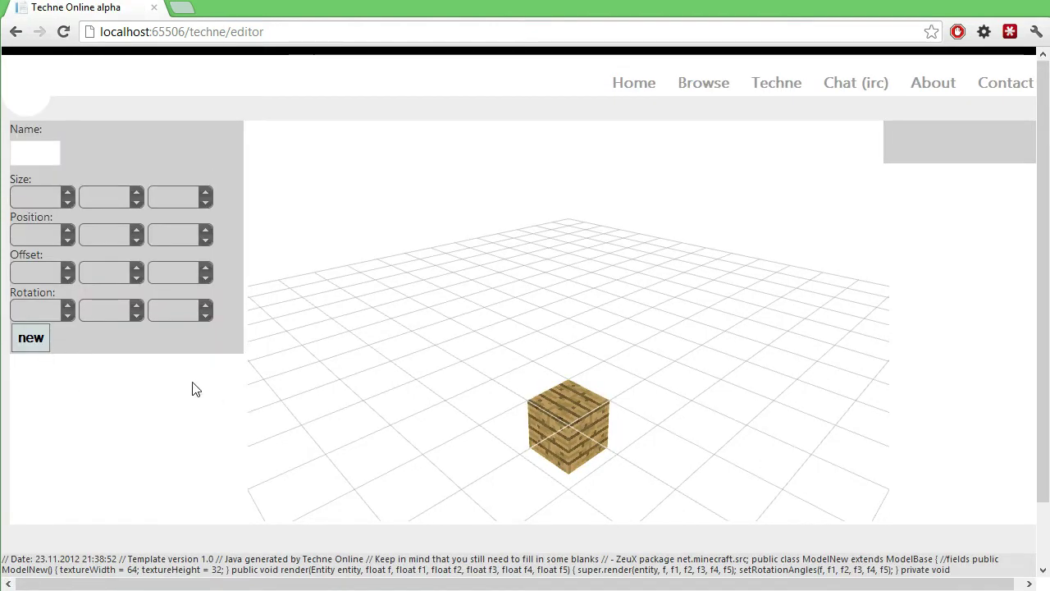
left_click_drag(328, 370, 712, 301)
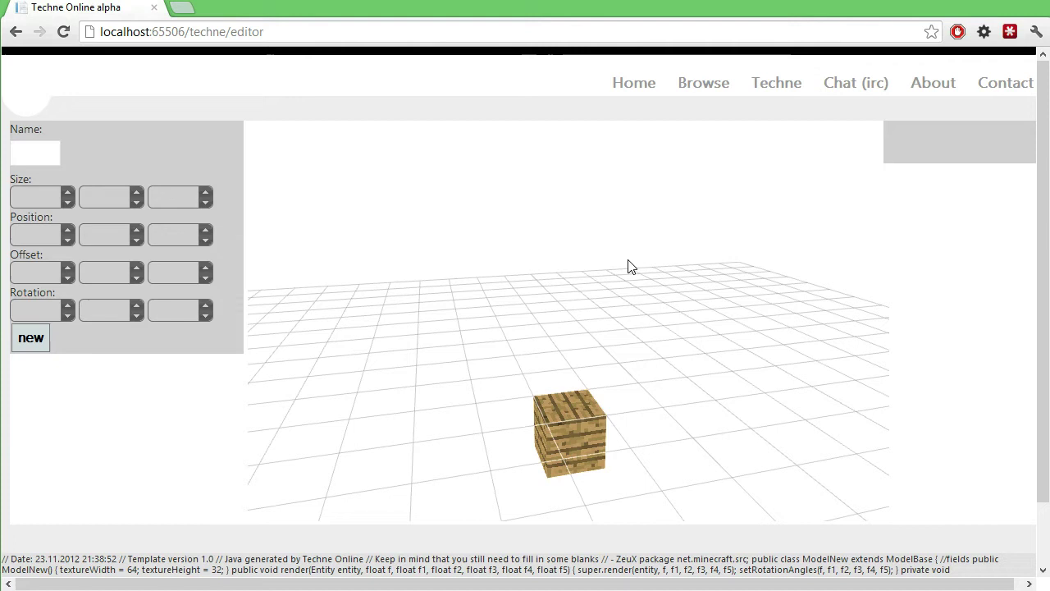
mouse_move(516, 416)
left_mouse_down()
mouse_move(774, 336)
mouse_move(690, 368)
mouse_move(440, 270)
mouse_move(565, 370)
left_mouse_up()
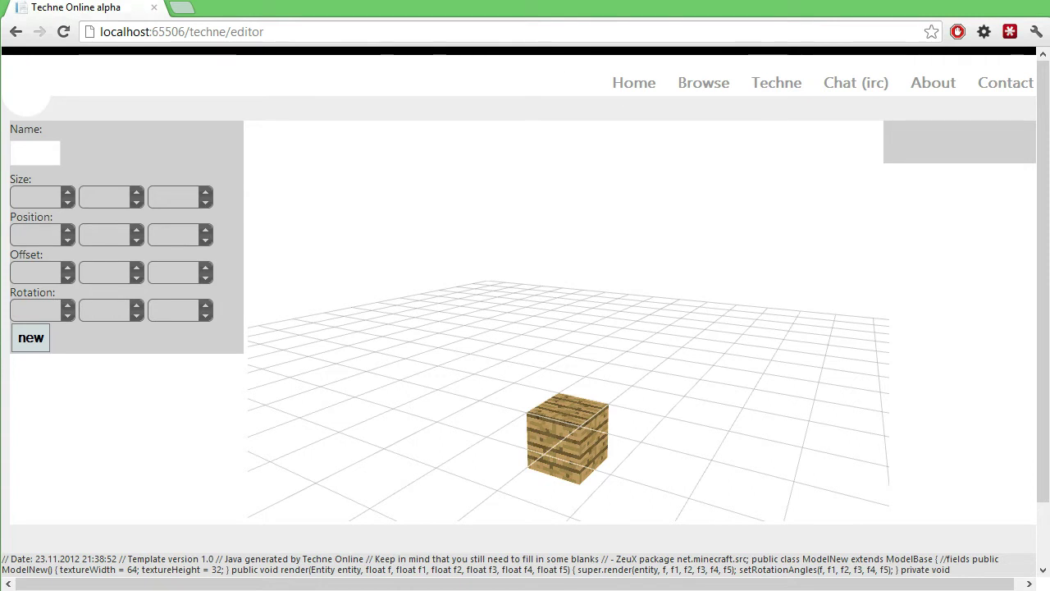
scroll(121, 433, "down", 2)
left_click_drag(118, 480, 152, 525)
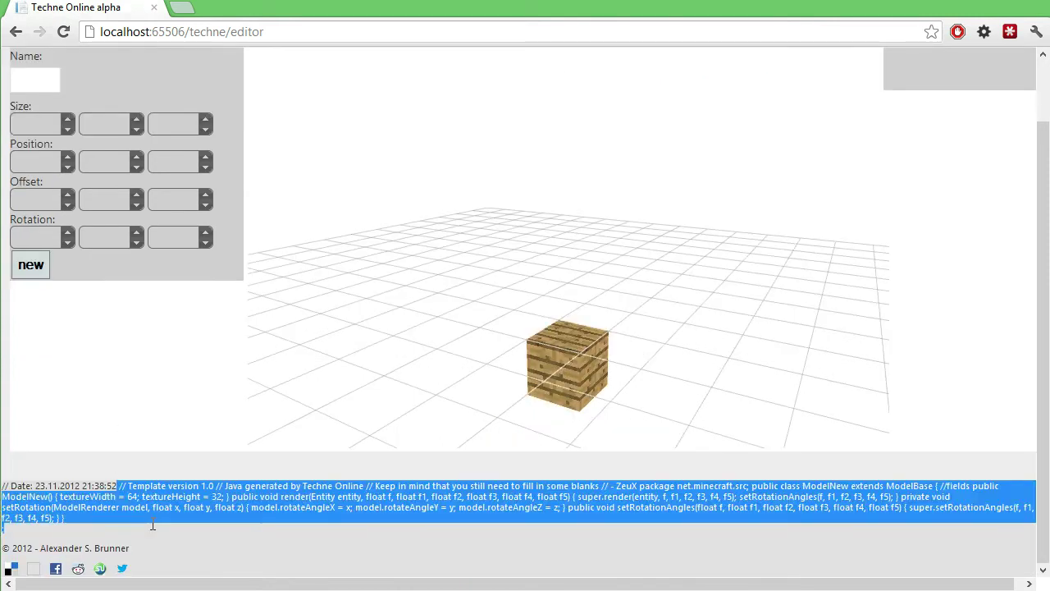
left_click(150, 522)
left_click_drag(22, 525, 2, 485)
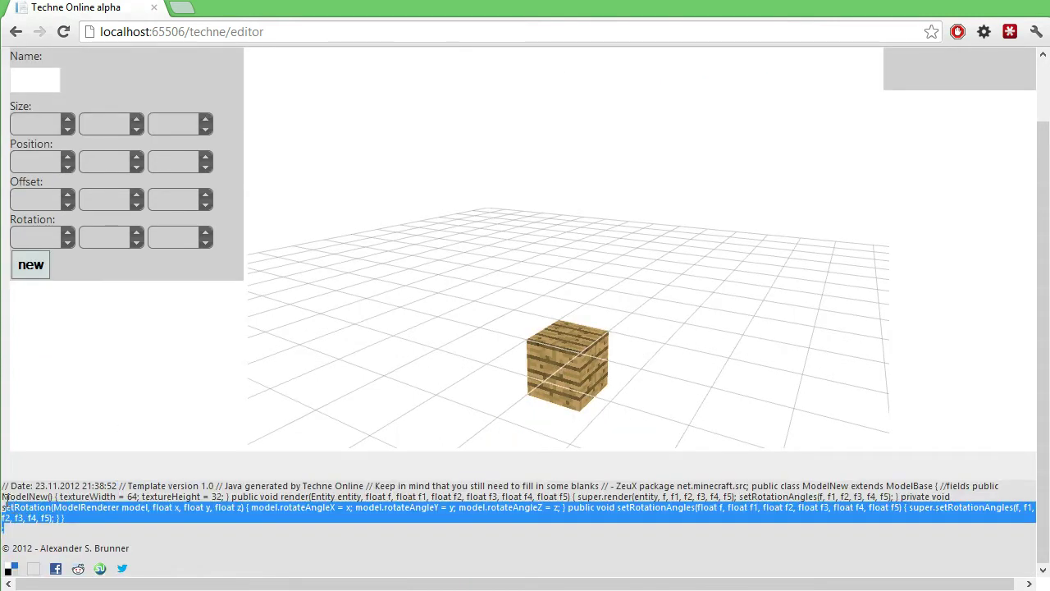
left_click(33, 491)
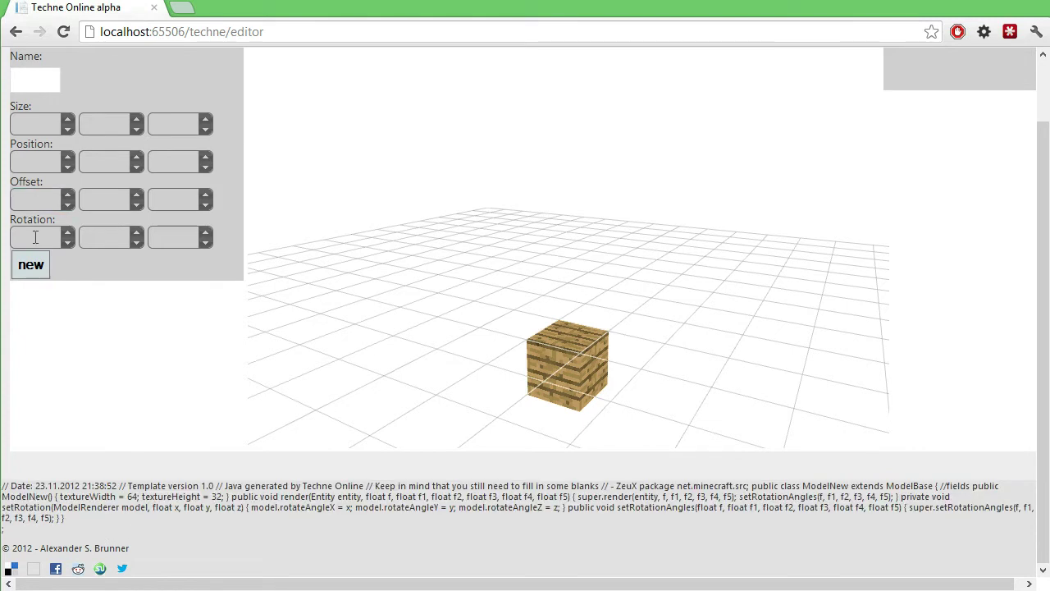
Add a new cube part to the model.
left_click(36, 276)
left_click_drag(337, 490, 376, 530)
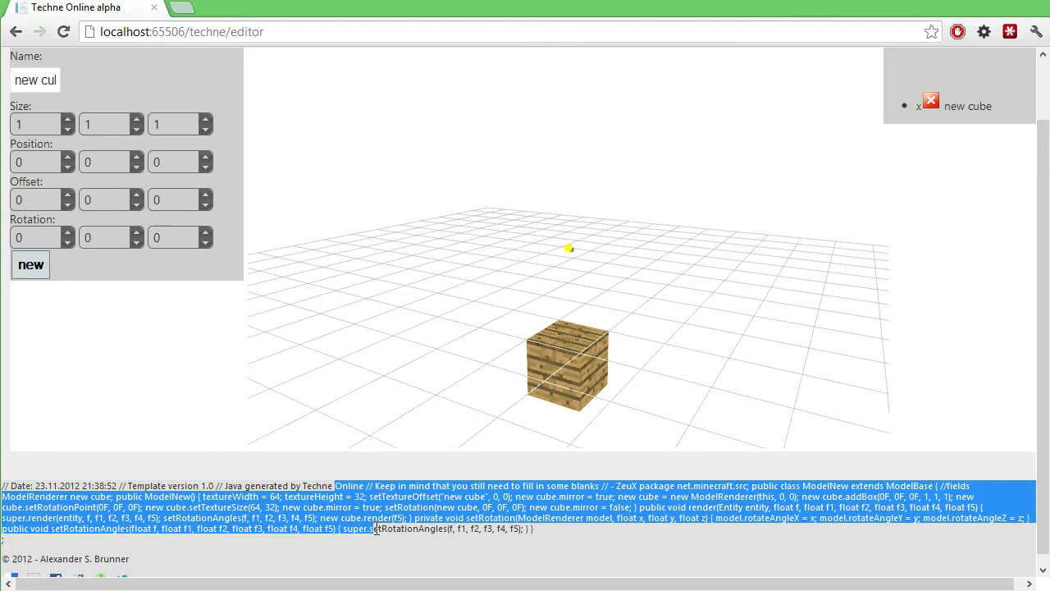
left_click(374, 512)
Size the cube 10 by 10 by 10 at X position 5 and rename it 'new Cube'.
left_click(46, 125)
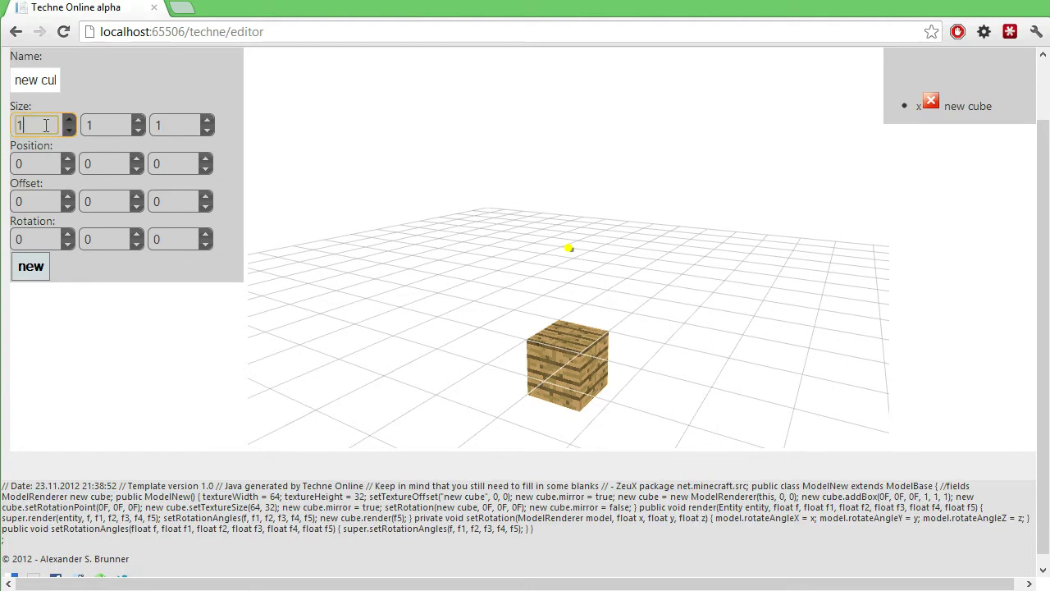
type("0")
key("Tab")
type("1")
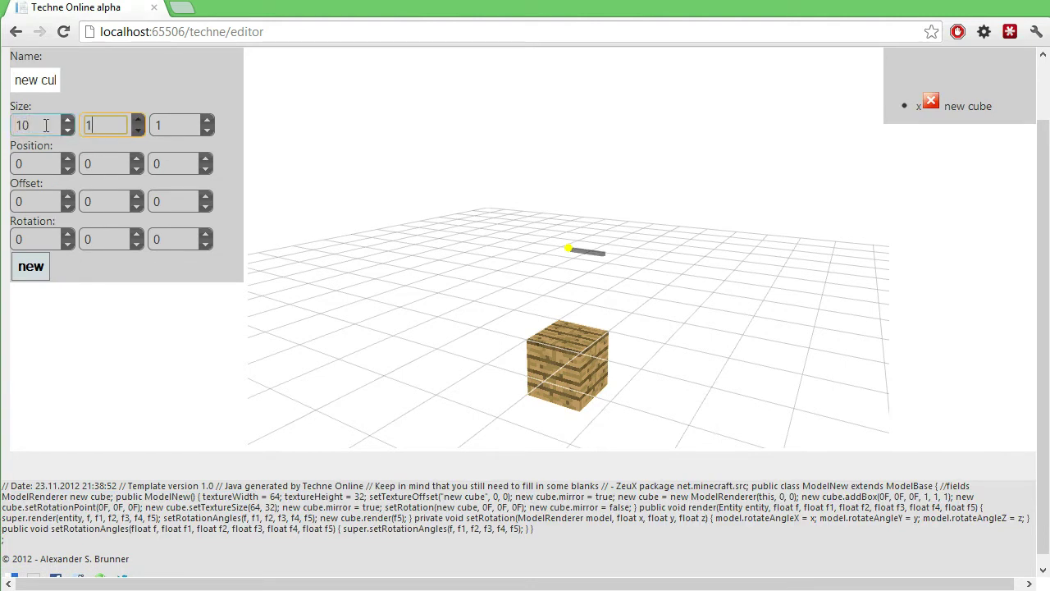
type("0")
key("Tab")
type("10")
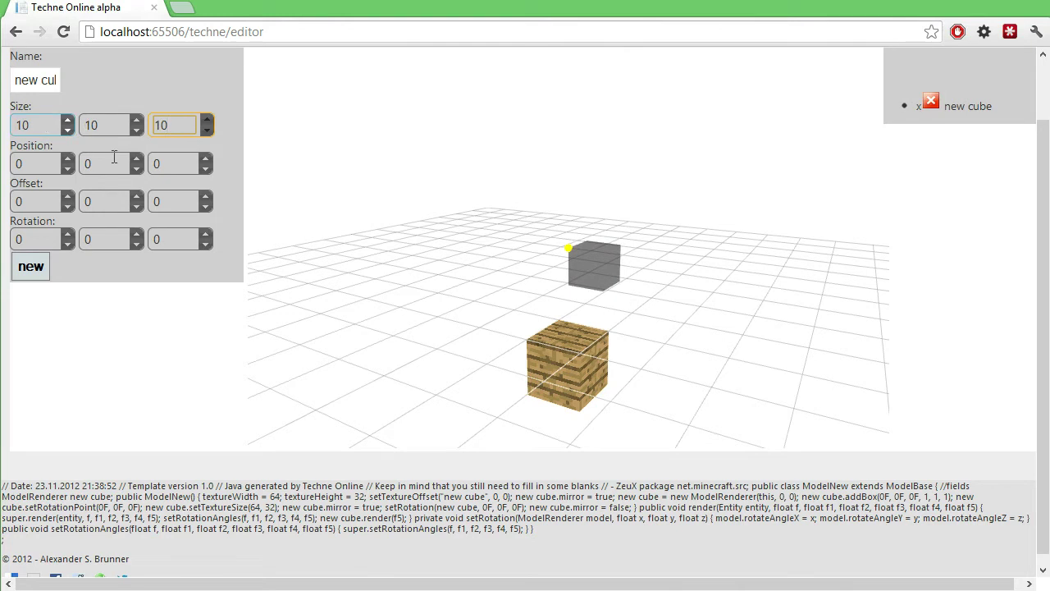
left_click(45, 160)
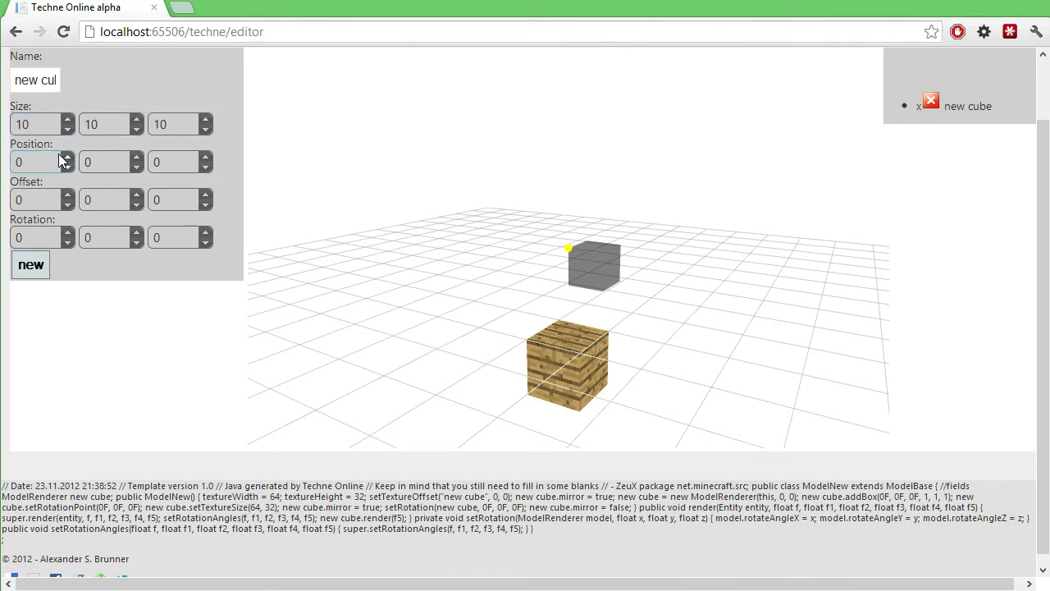
type("5")
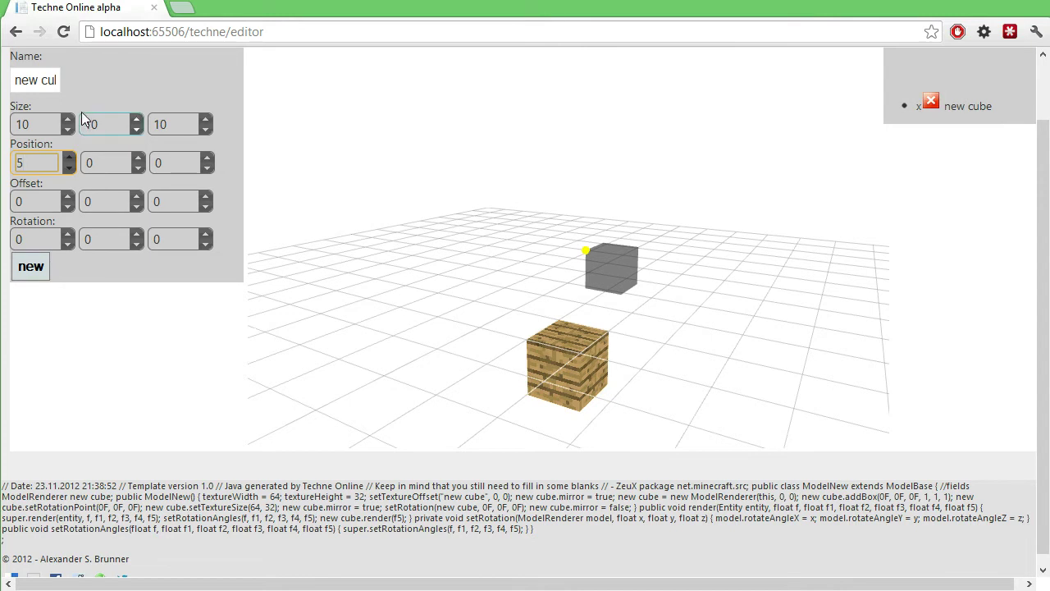
left_click(40, 81)
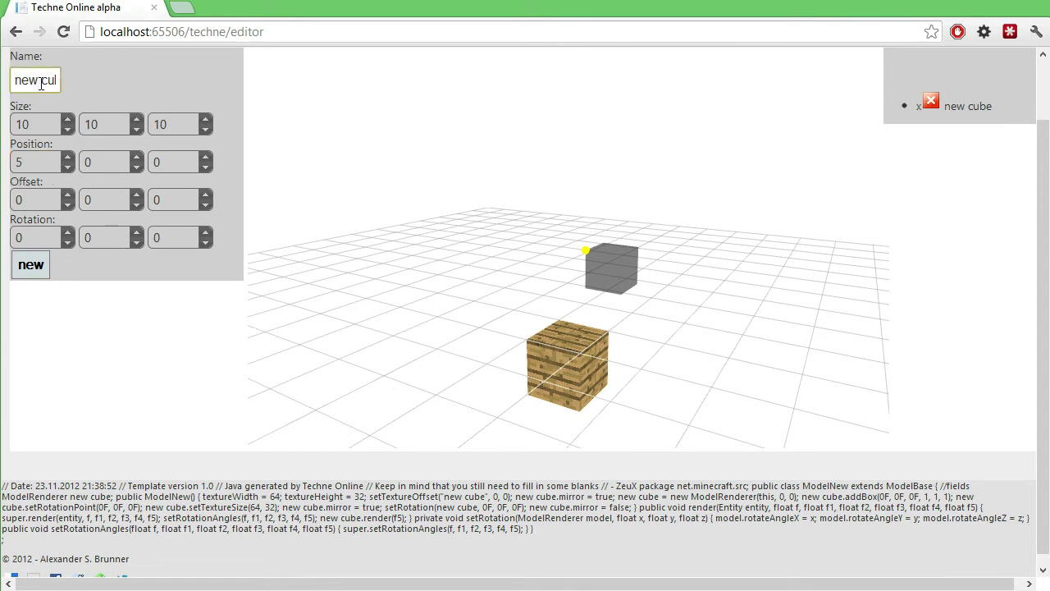
key("shift+End")
key("Delete")
scroll(555, 236, "up", 2)
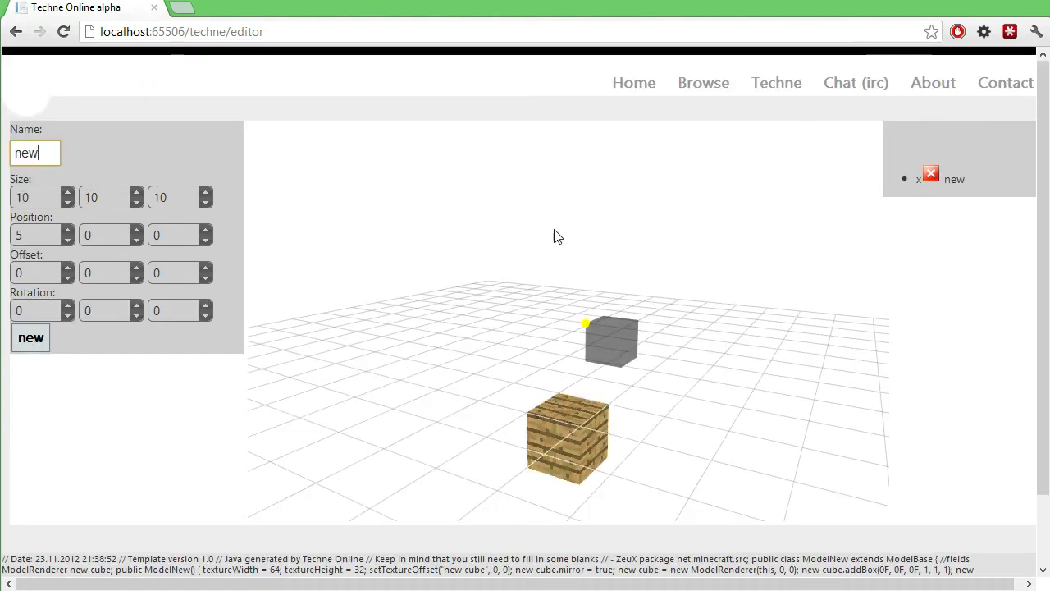
type("ss")
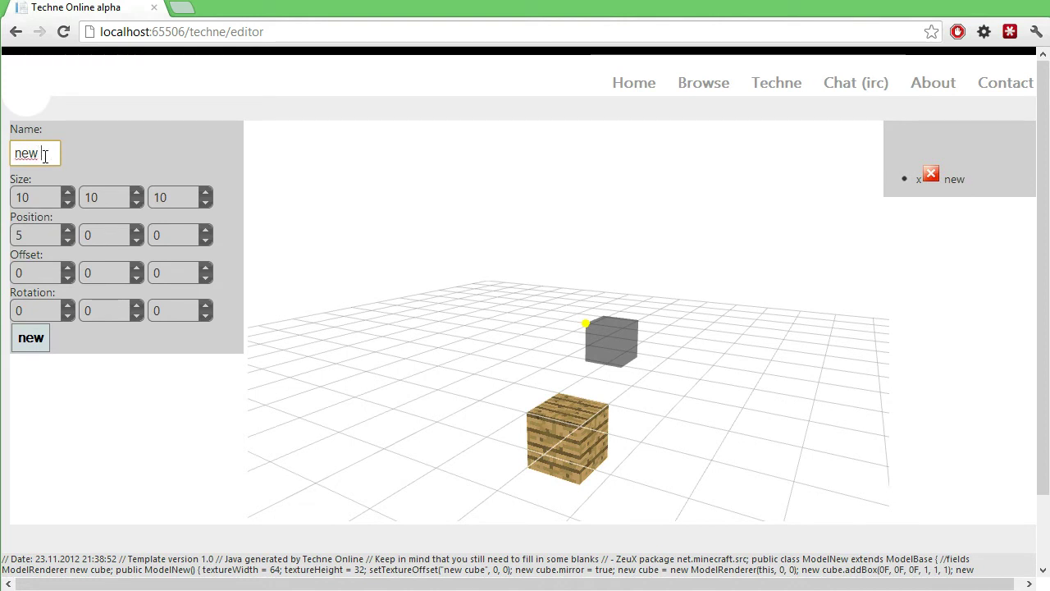
type("Cube")
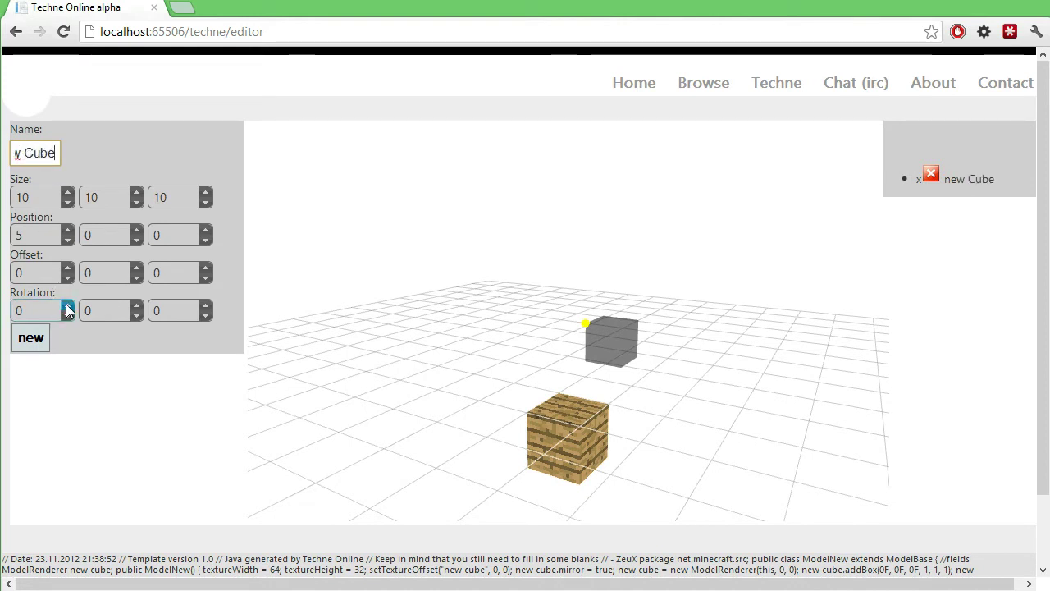
Set new Cube's Rotation X to 0.5, Offset X to 5 and Rotation Y to 0.7.
left_click(68, 306)
left_click(65, 273)
type("5")
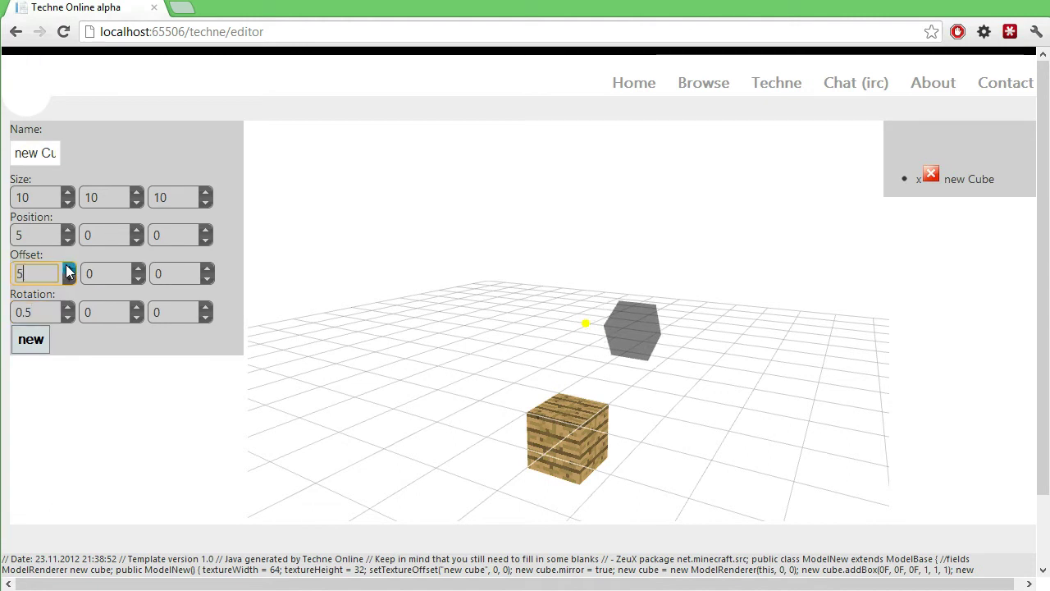
left_click(134, 307)
type(".3")
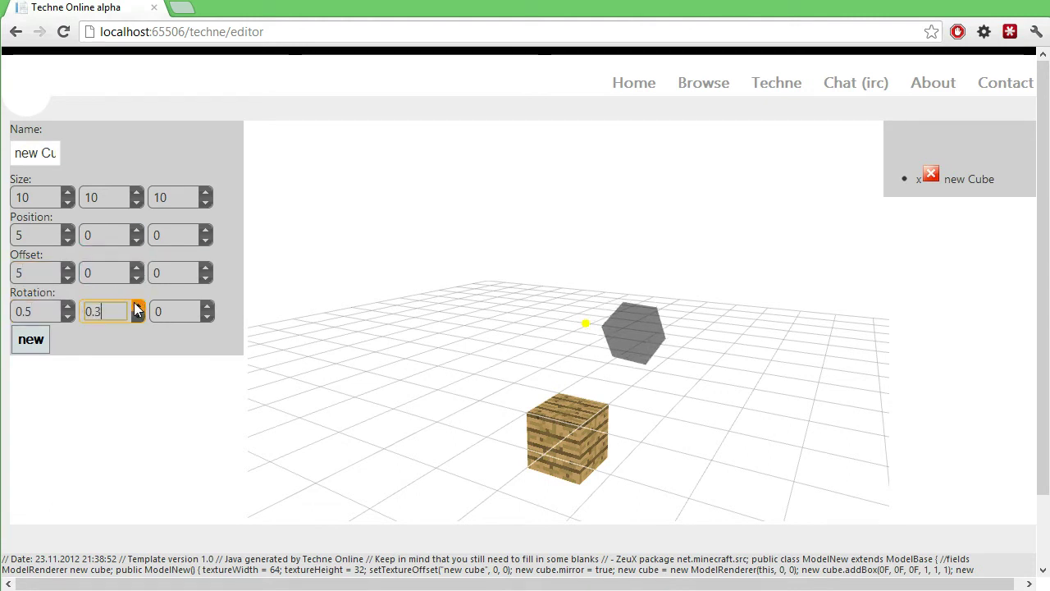
type("0.7")
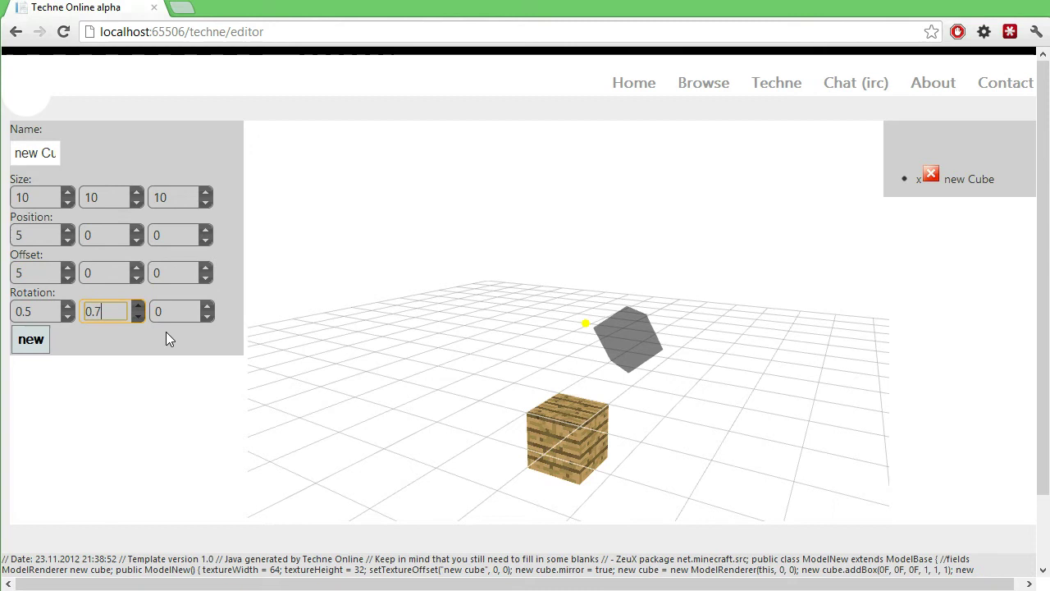
mouse_move(632, 405)
left_mouse_down()
mouse_move(577, 341)
mouse_move(640, 307)
mouse_move(355, 365)
left_mouse_up()
Add a second new cube, then remove that extra cube entry.
left_click(35, 343)
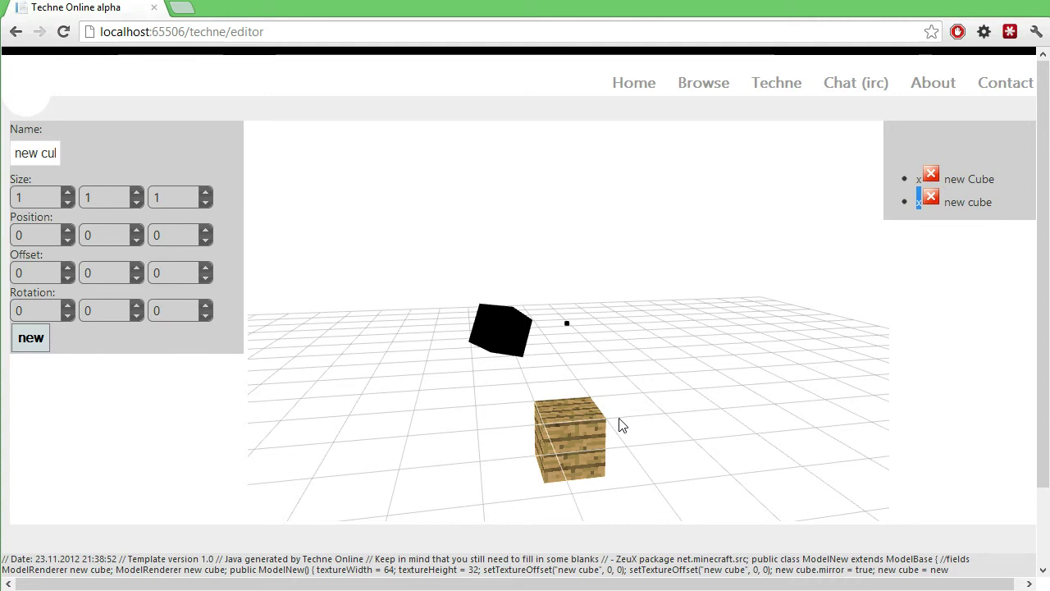
left_click_drag(695, 336, 860, 268)
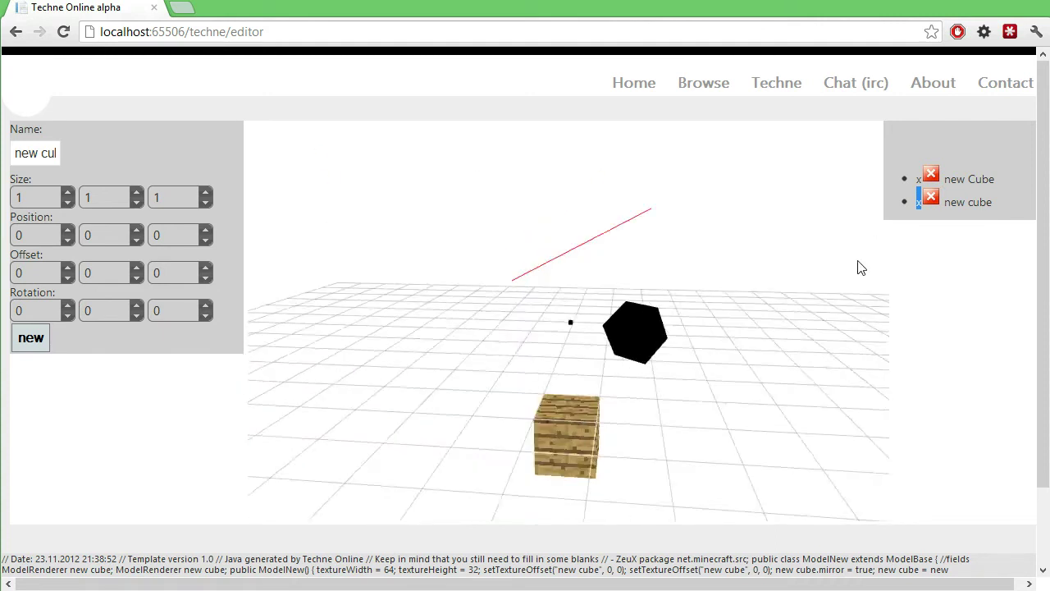
right_click_drag(859, 267, 925, 292)
left_click(930, 197)
Select new Cube in the scene and orbit around it from several angles.
left_click(952, 178)
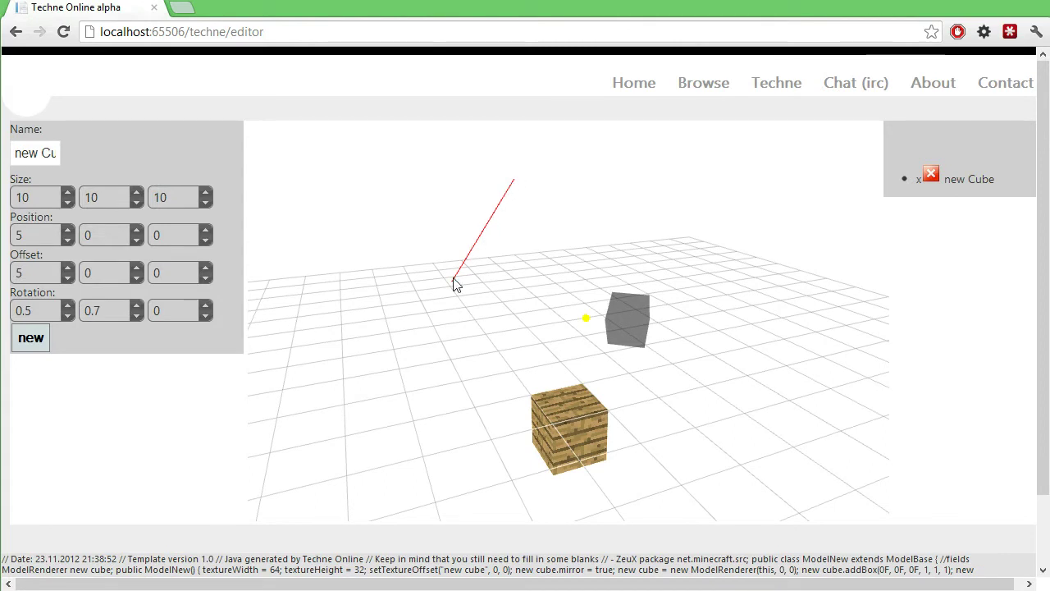
left_click_drag(500, 221, 570, 309)
scroll(565, 311, "up", 3)
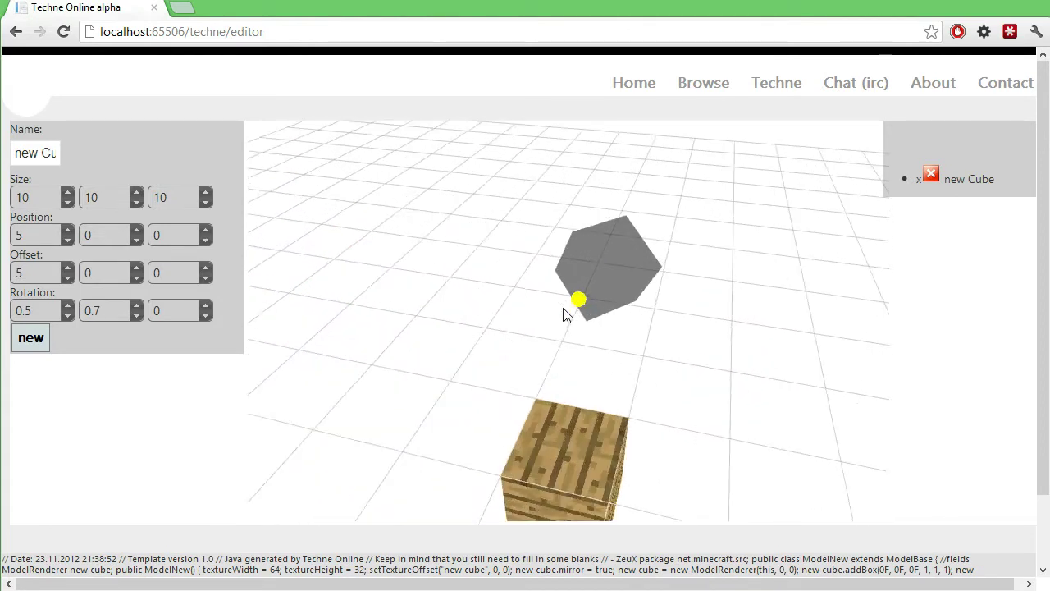
left_click_drag(488, 327, 664, 307)
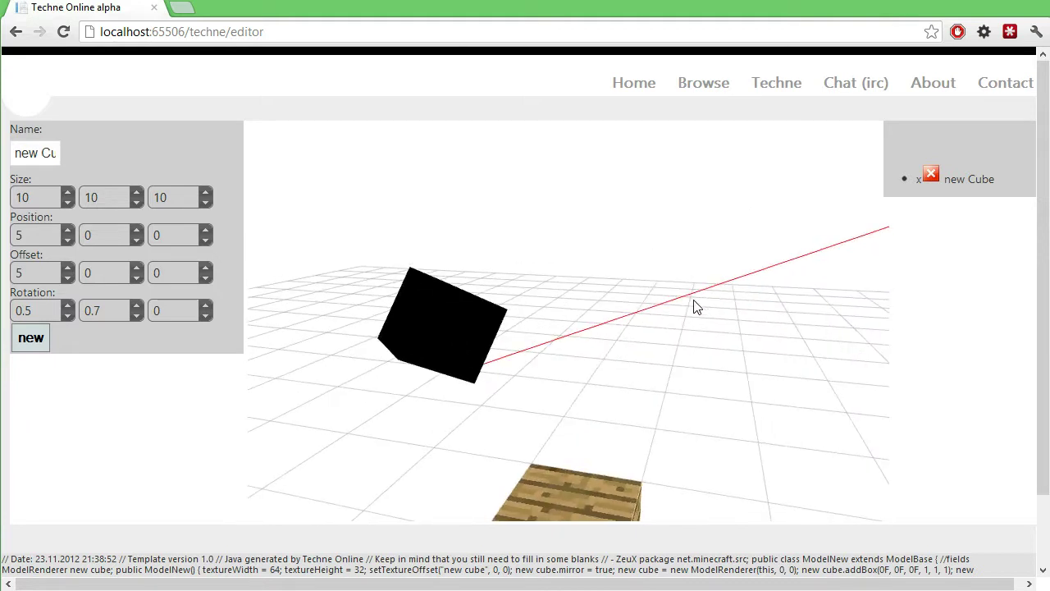
mouse_move(628, 343)
left_mouse_down()
mouse_move(771, 291)
mouse_move(647, 345)
mouse_move(572, 307)
mouse_move(664, 328)
mouse_move(598, 394)
mouse_move(455, 363)
left_mouse_up()
left_click(420, 353)
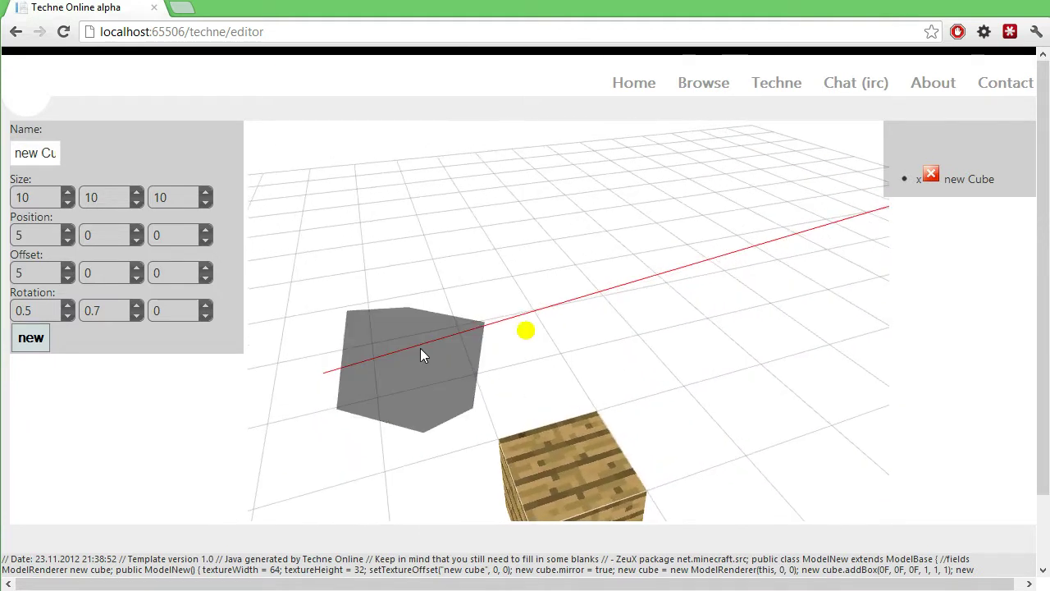
mouse_move(481, 438)
left_mouse_down()
mouse_move(713, 328)
mouse_move(741, 265)
mouse_move(698, 425)
mouse_move(733, 335)
mouse_move(424, 298)
mouse_move(367, 404)
mouse_move(380, 394)
left_mouse_up()
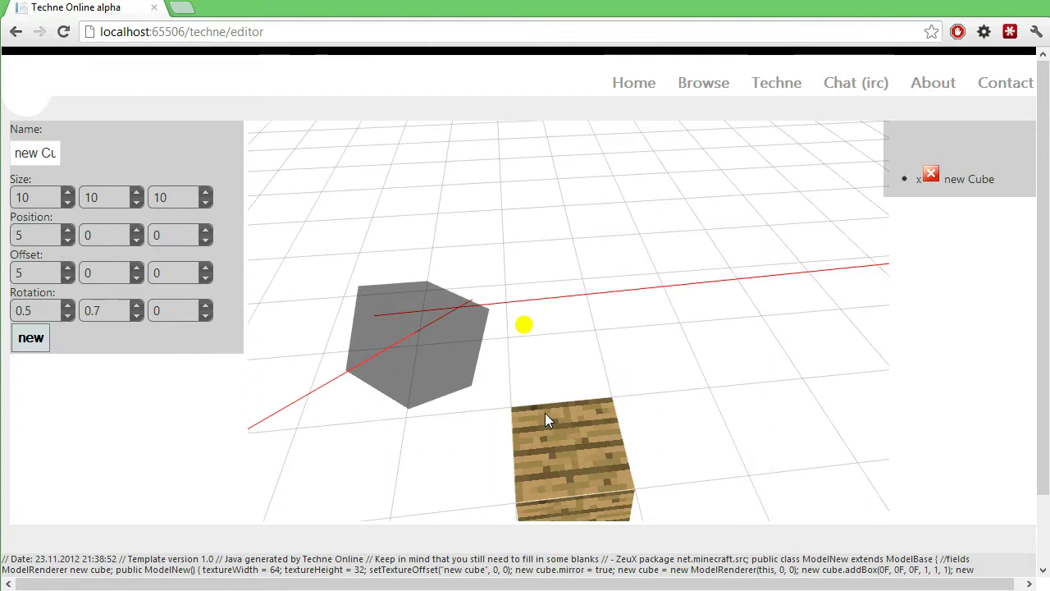
scroll(545, 415, "up", 2)
scroll(589, 439, "up", 2)
scroll(568, 371, "up", 2)
mouse_move(577, 458)
left_mouse_down()
mouse_move(469, 471)
mouse_move(511, 375)
left_mouse_up()
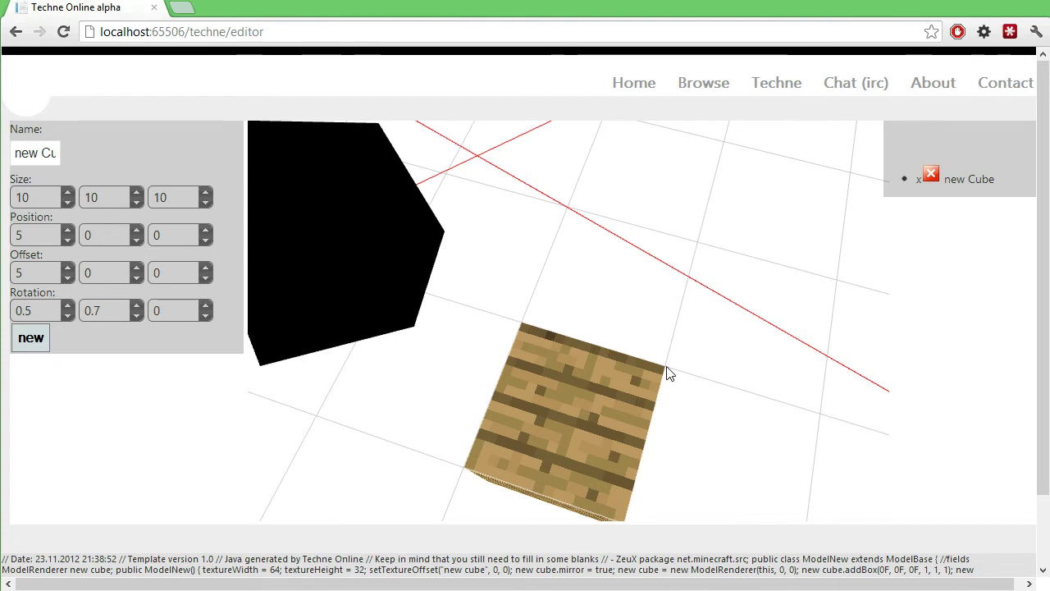
mouse_move(666, 374)
left_mouse_down()
mouse_move(649, 488)
mouse_move(694, 474)
mouse_move(559, 425)
mouse_move(552, 398)
mouse_move(476, 391)
mouse_move(684, 457)
mouse_move(517, 441)
mouse_move(566, 405)
mouse_move(525, 453)
mouse_move(675, 416)
mouse_move(531, 401)
mouse_move(473, 369)
mouse_move(575, 425)
mouse_move(545, 427)
mouse_move(627, 413)
mouse_move(843, 421)
mouse_move(879, 377)
mouse_move(839, 452)
mouse_move(591, 471)
mouse_move(839, 465)
mouse_move(673, 427)
mouse_move(697, 387)
mouse_move(681, 333)
mouse_move(461, 326)
mouse_move(370, 222)
left_mouse_up()
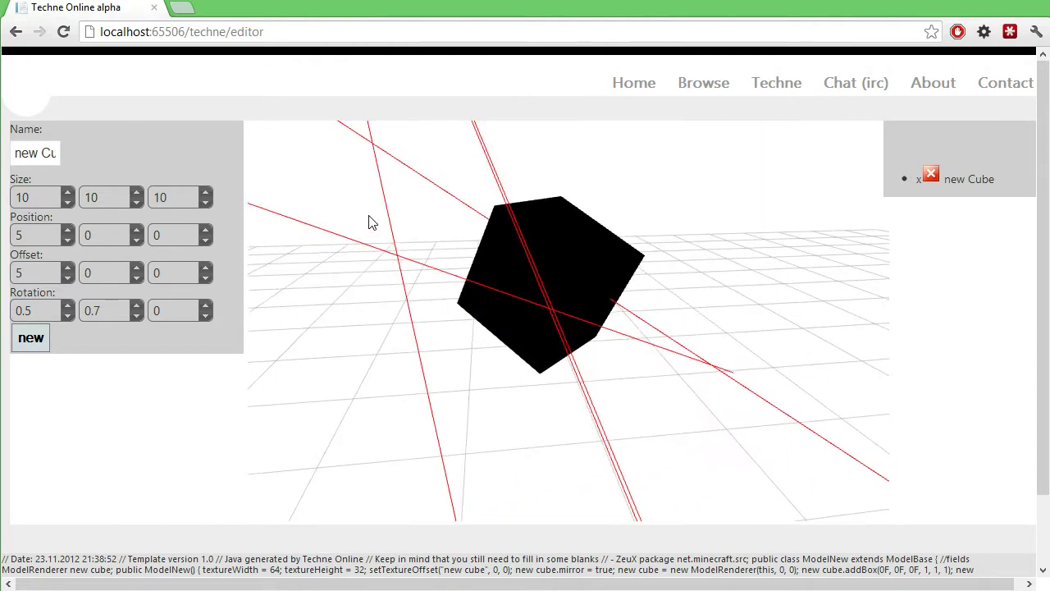
Reselect and then deselect the cube, leaving red picking-ray lines across the scene.
left_click(617, 246)
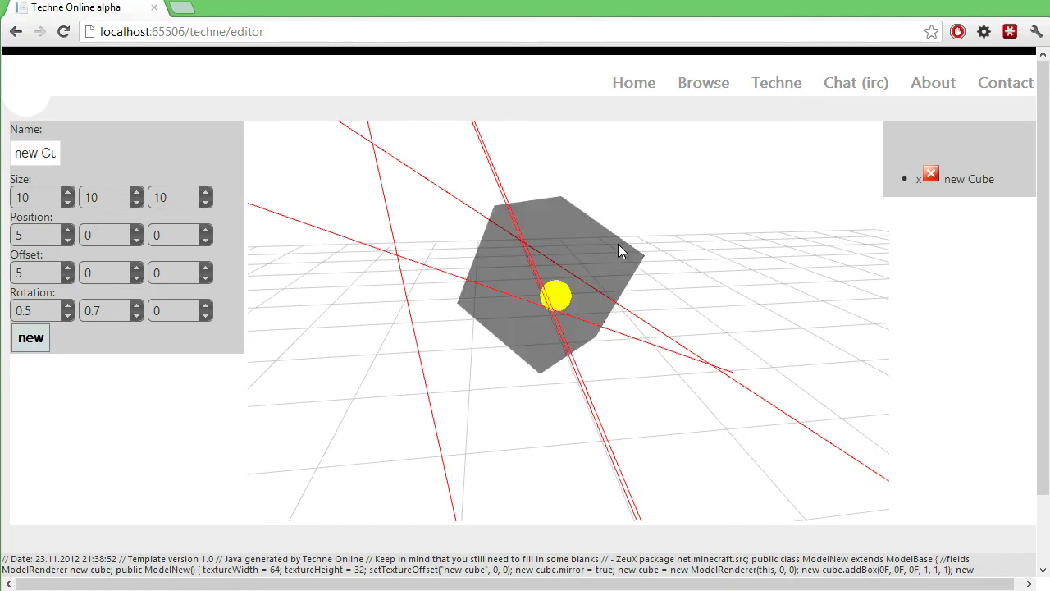
left_click(617, 244)
mouse_move(618, 240)
left_mouse_down()
mouse_move(403, 254)
mouse_move(566, 285)
mouse_move(389, 286)
mouse_move(494, 323)
mouse_move(497, 288)
mouse_move(566, 300)
mouse_move(567, 282)
mouse_move(544, 281)
mouse_move(716, 265)
mouse_move(662, 280)
mouse_move(563, 268)
left_mouse_up()
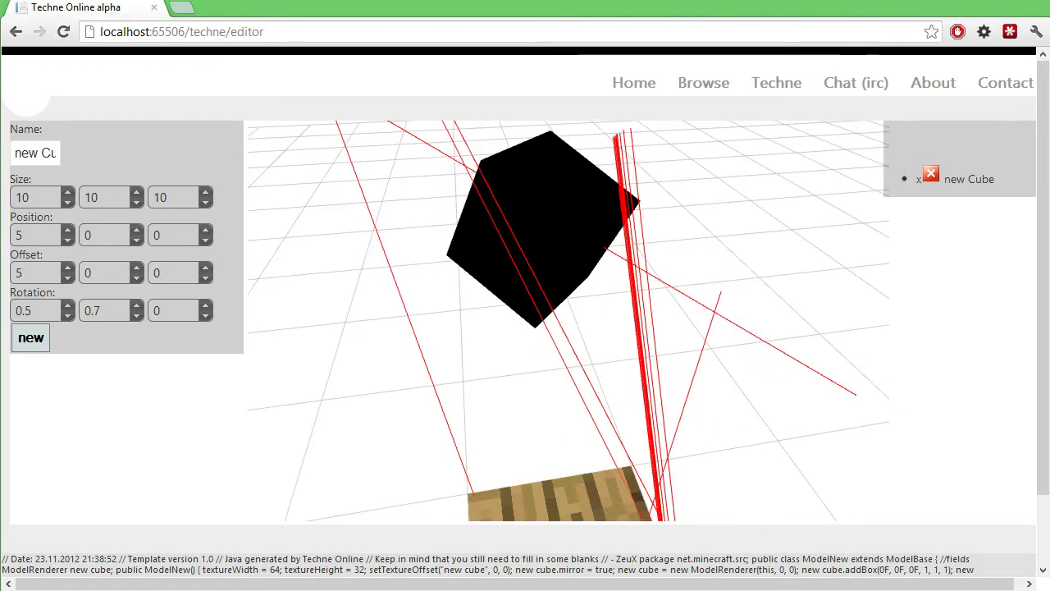
Drop creeper_2.png from Explorer onto the editor as the texture and orbit to inspect it.
key("alt+Tab")
left_click_drag(327, 423, 817, 343)
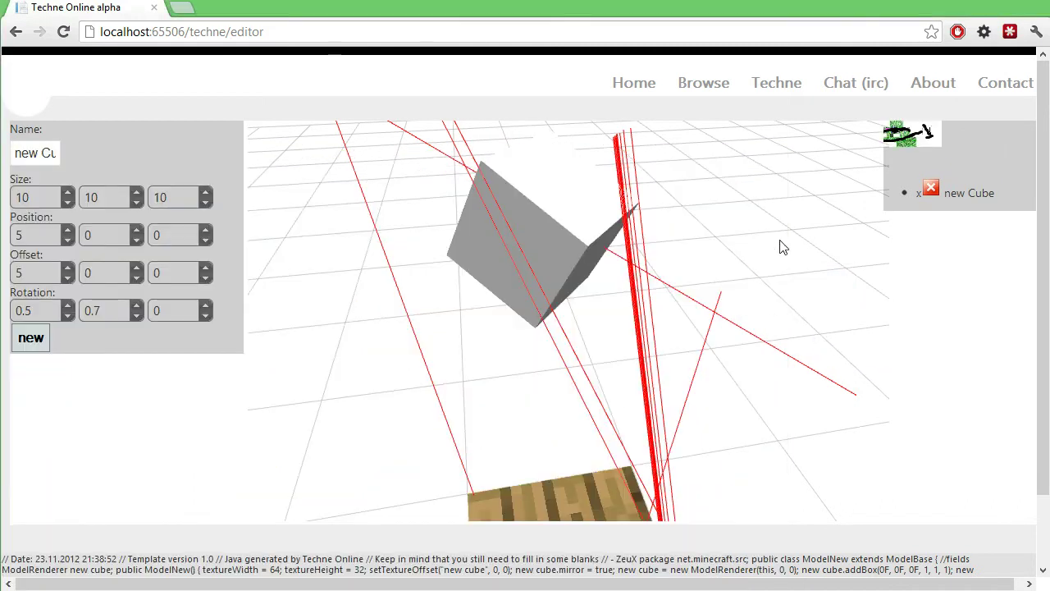
mouse_move(784, 247)
left_mouse_down()
mouse_move(806, 271)
mouse_move(739, 314)
mouse_move(663, 305)
left_mouse_up()
scroll(739, 302, "down", 1)
mouse_move(738, 302)
left_mouse_down()
mouse_move(619, 210)
mouse_move(530, 221)
mouse_move(537, 244)
mouse_move(498, 233)
mouse_move(679, 297)
mouse_move(607, 246)
mouse_move(762, 264)
left_mouse_up()
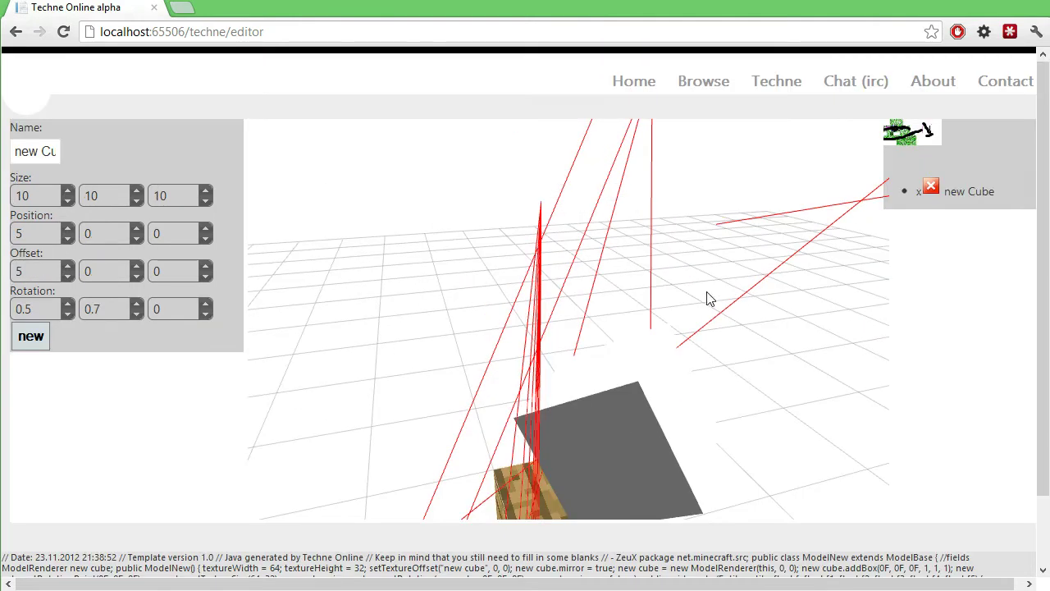
left_click_drag(924, 298, 702, 298)
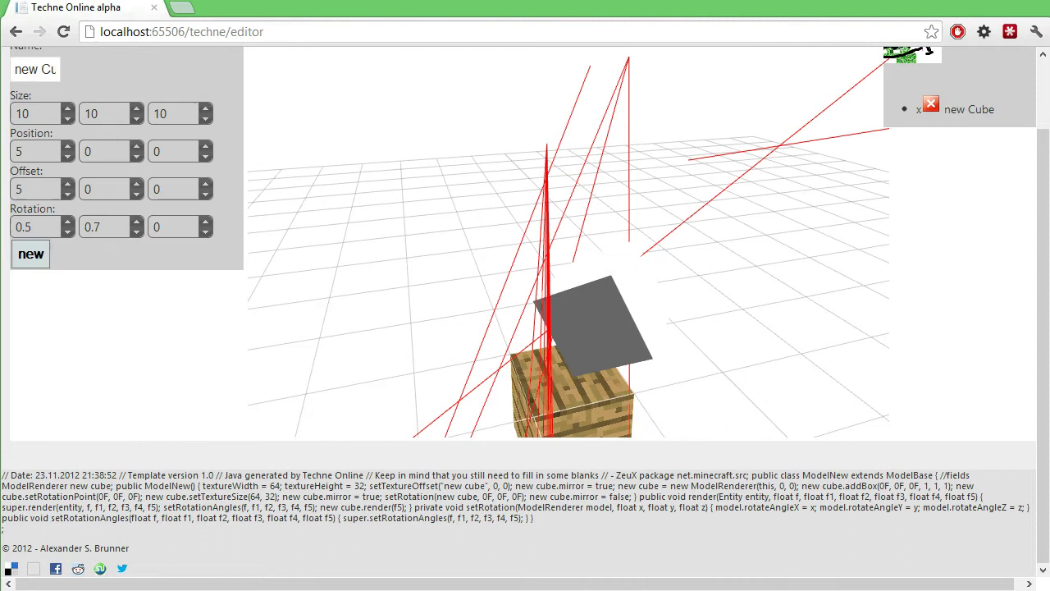
Drop Texture.png onto the 3D view, replacing the texture and hiding the grey cube.
left_click_drag(630, 327, 848, 236)
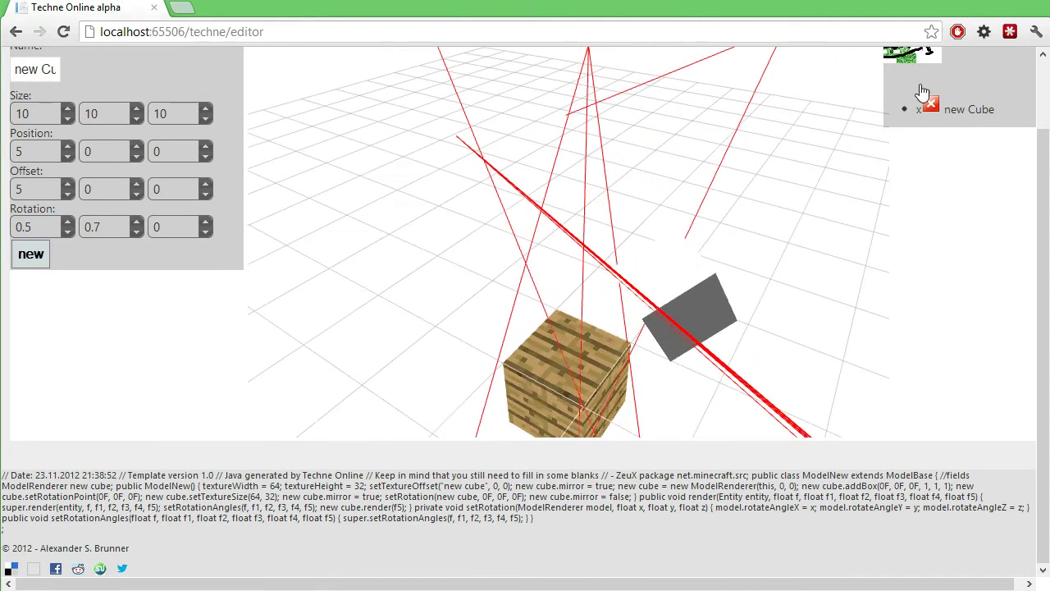
scroll(923, 91, "up", 1)
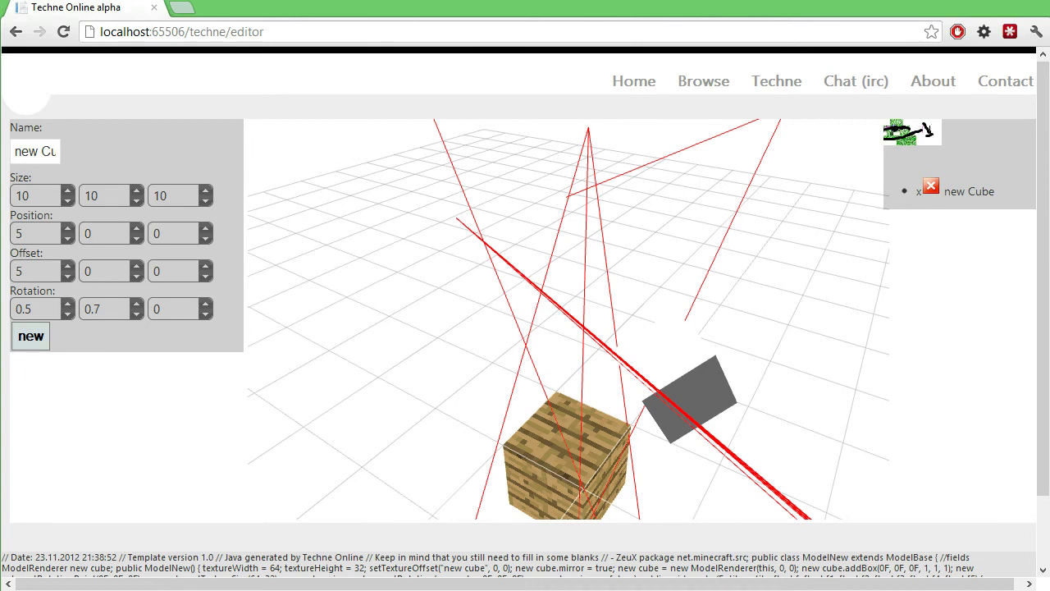
key("alt+Tab")
left_click_drag(258, 347, 827, 334)
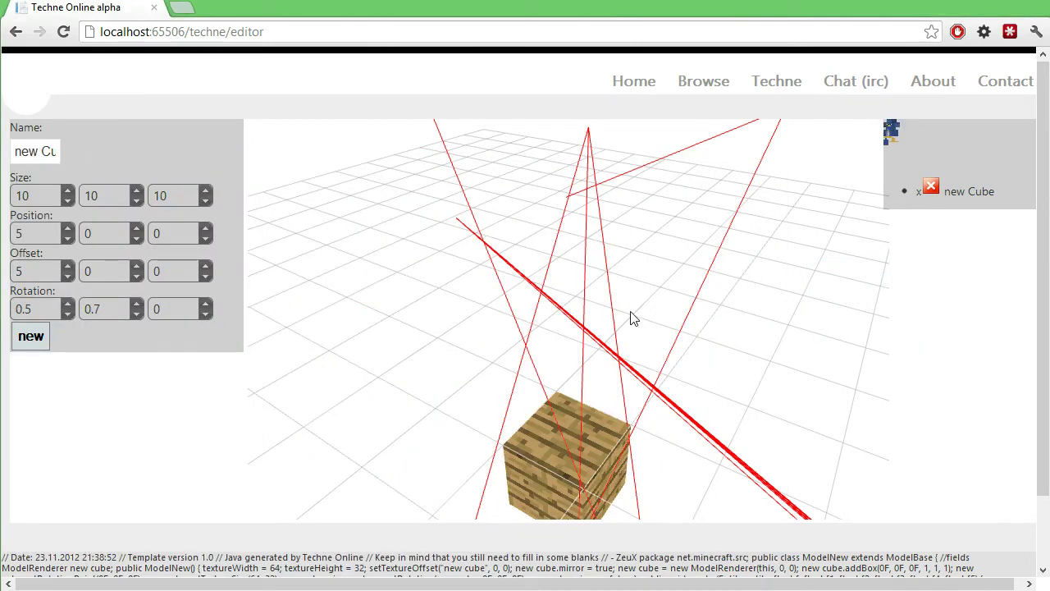
Drop creeper_2.png back onto the 3D view and orbit until the grey cube shows again.
key("alt+Tab")
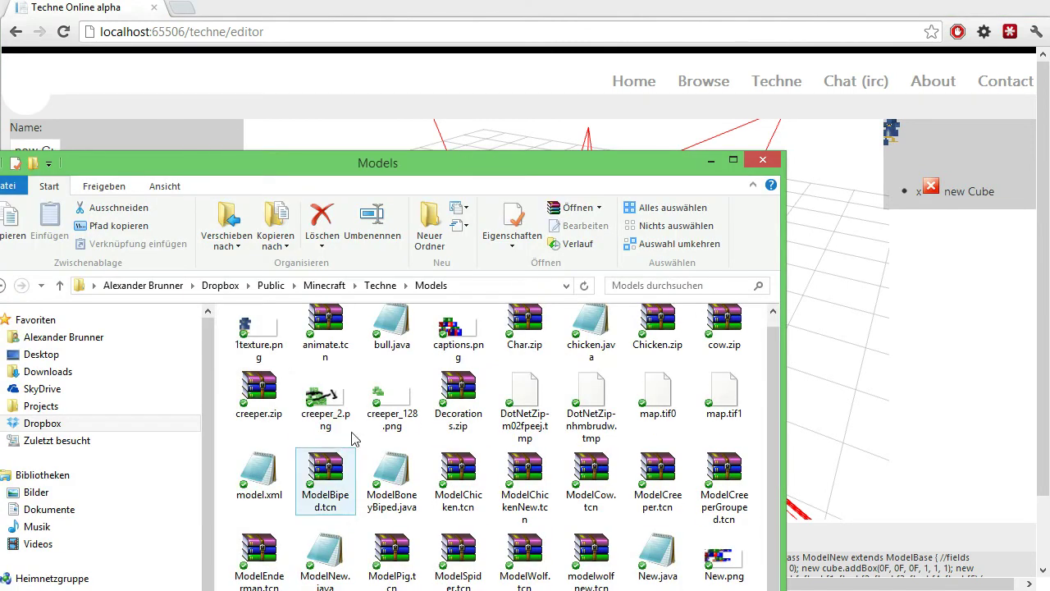
left_click_drag(324, 402, 839, 346)
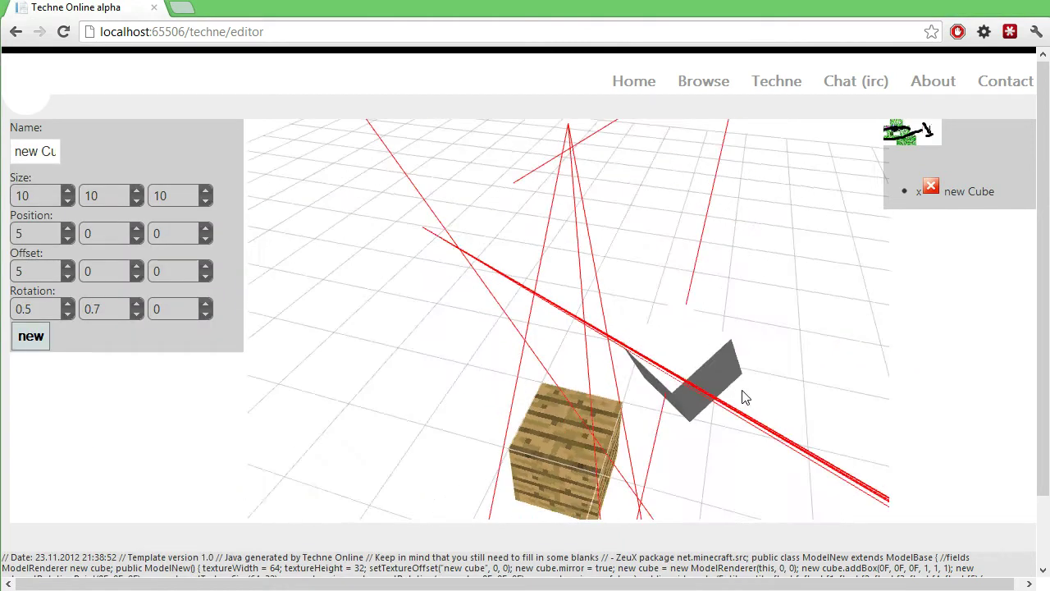
left_click_drag(692, 374, 802, 399)
mouse_move(677, 344)
left_mouse_down()
mouse_move(554, 349)
mouse_move(150, 4)
left_mouse_up()
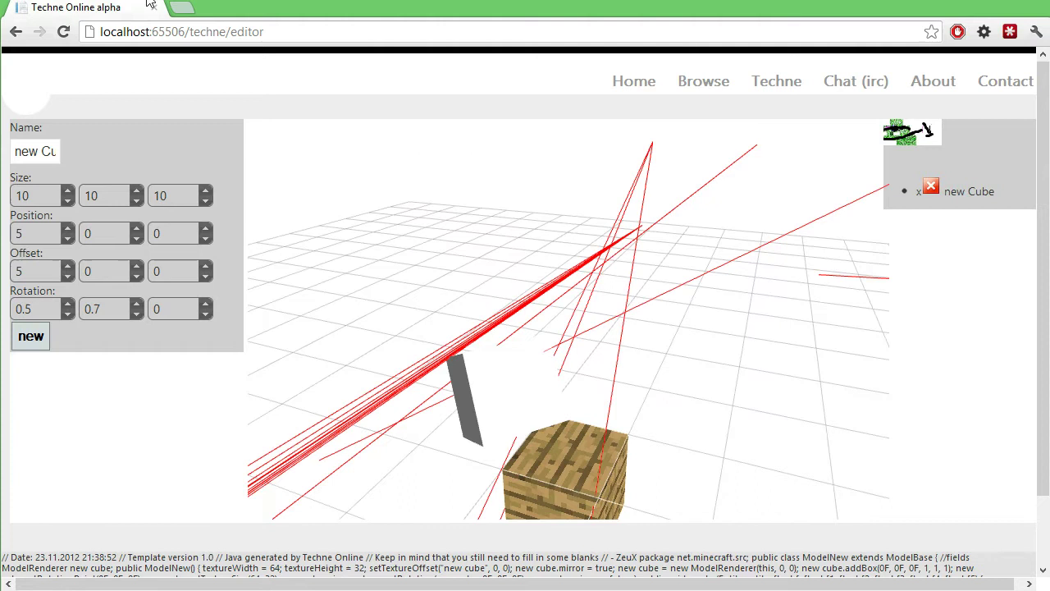
Browse karry's 'unnamed' gallery model in a new Home tab, then return to the editor tab.
middle_click(633, 82)
left_click(232, 7)
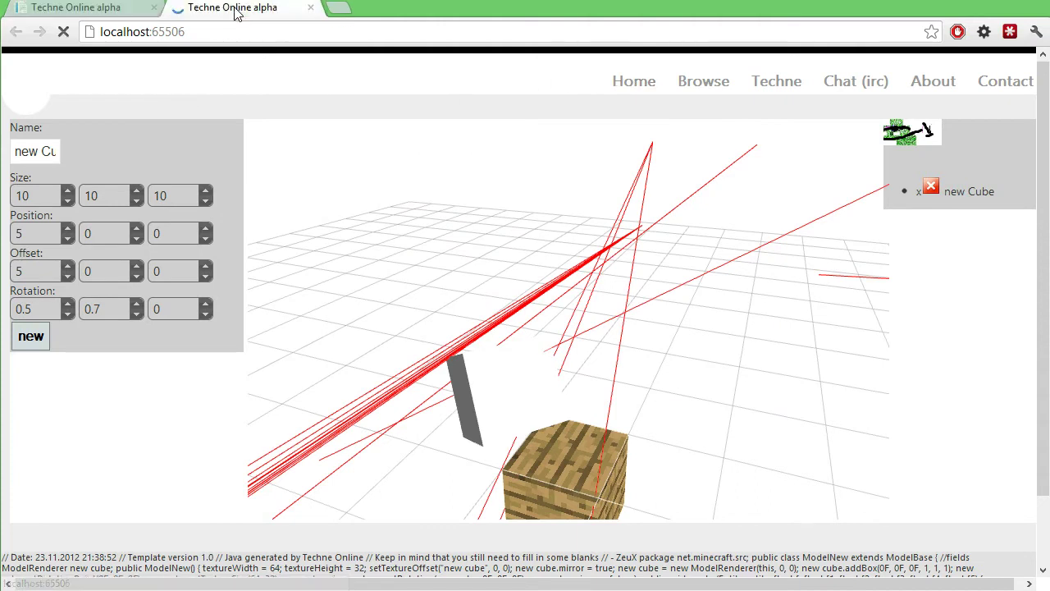
scroll(156, 285, "down", 9)
scroll(355, 98, "down", 3)
scroll(355, 99, "up", 3)
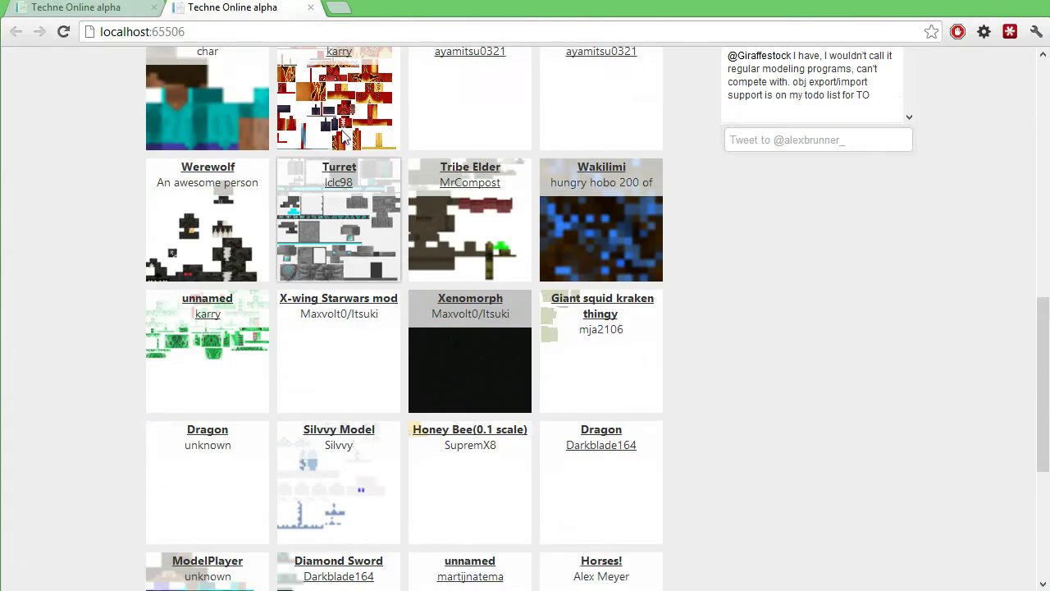
scroll(357, 173, "up", 2)
left_click(339, 201)
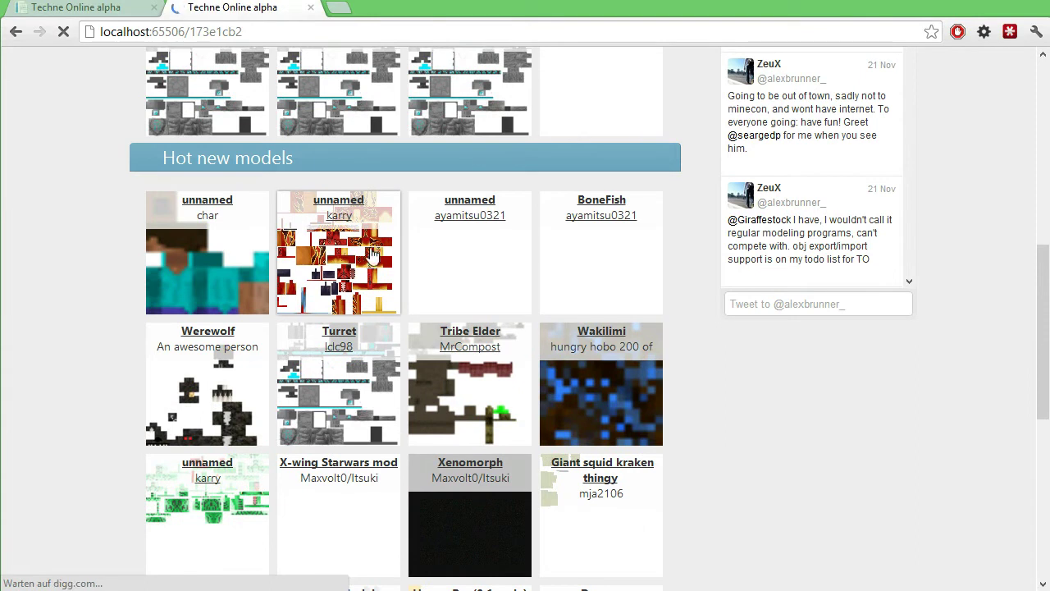
scroll(357, 289, "down", 1)
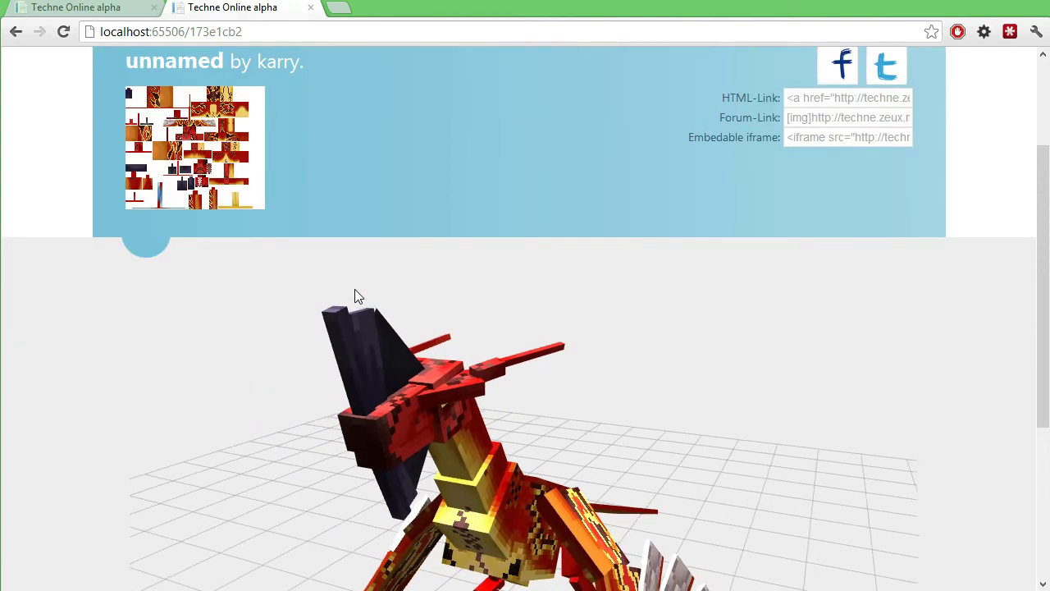
scroll(355, 290, "down", 1)
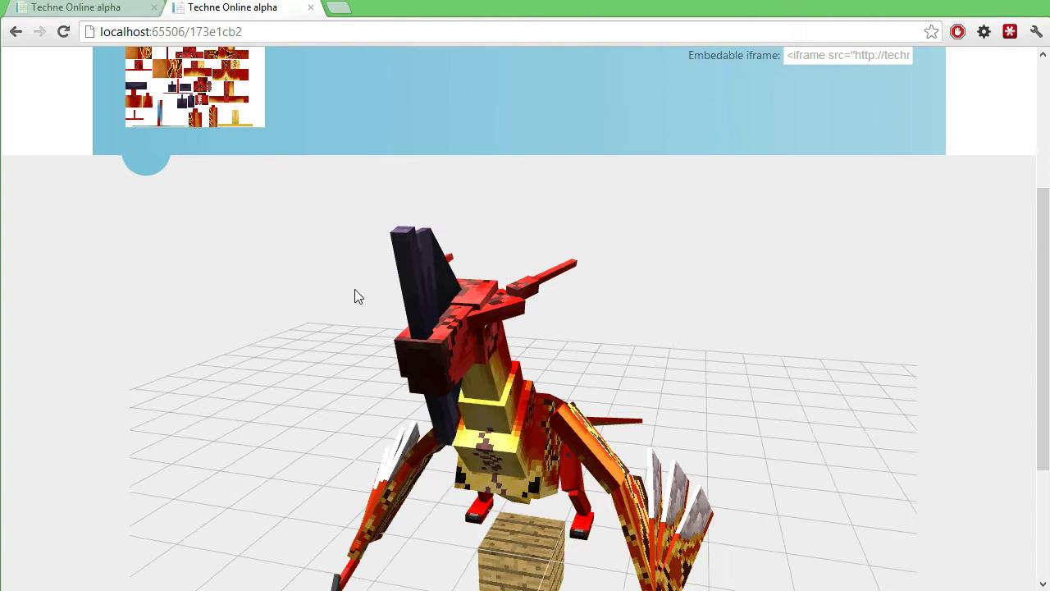
scroll(356, 291, "down", 1)
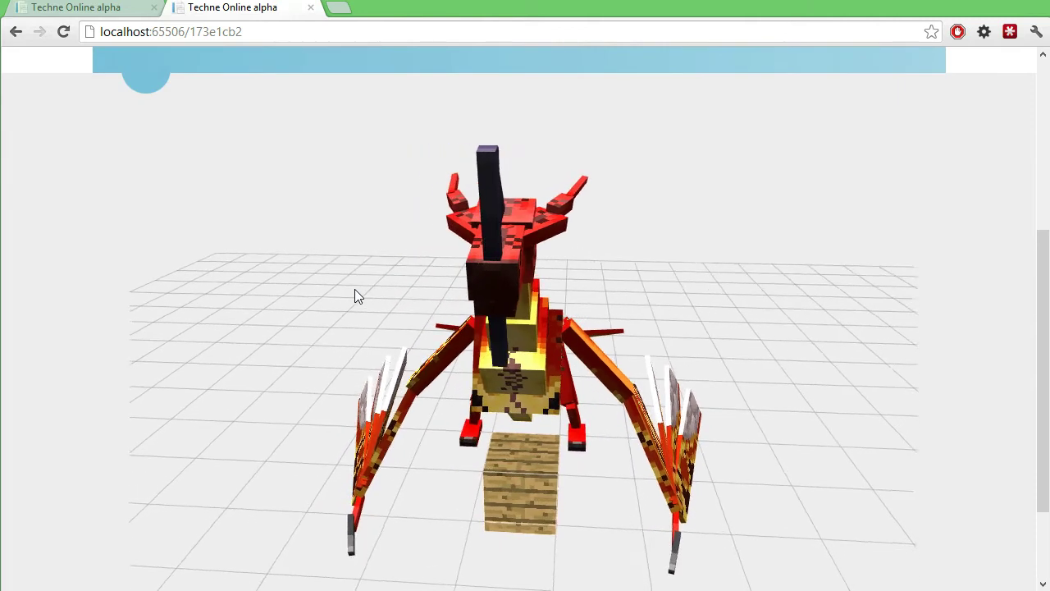
scroll(358, 296, "up", 1)
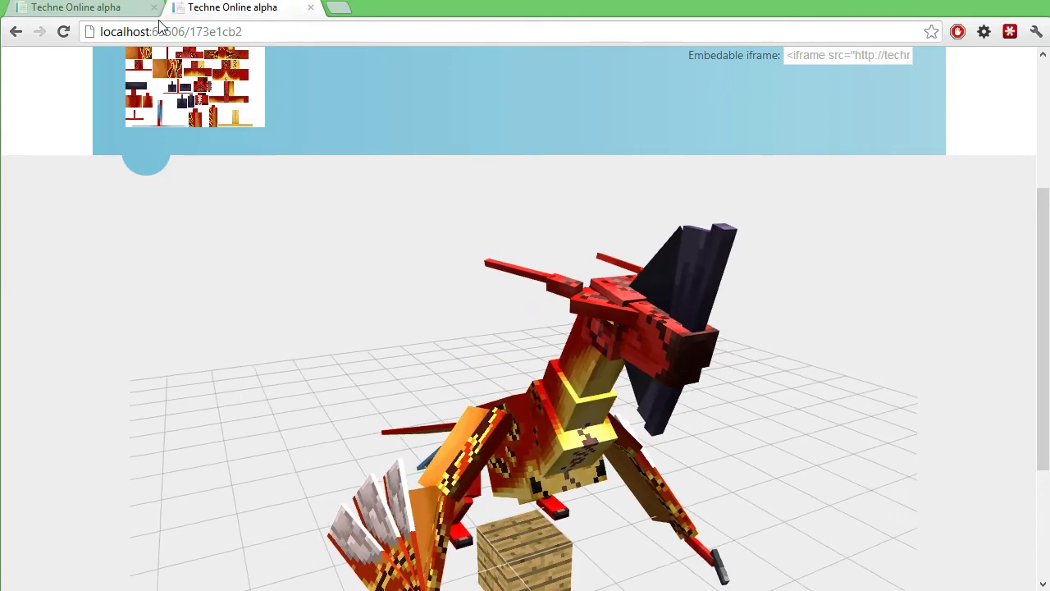
left_click(117, 13)
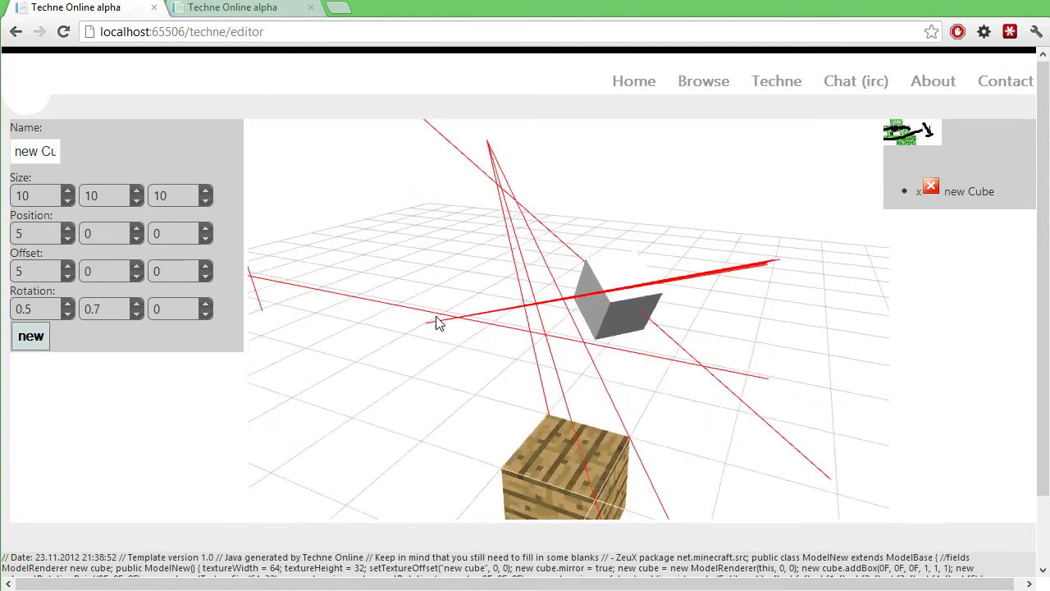
mouse_move(640, 311)
left_mouse_down()
mouse_move(745, 330)
mouse_move(556, 288)
mouse_move(647, 281)
mouse_move(593, 253)
mouse_move(625, 287)
left_mouse_up()
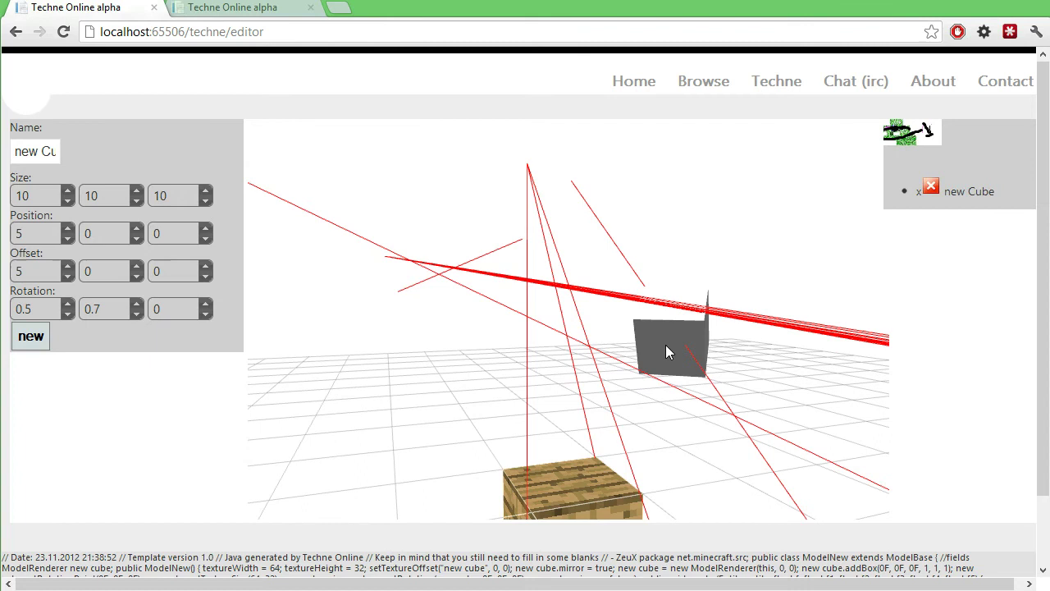
mouse_move(667, 352)
left_mouse_down()
mouse_move(713, 364)
mouse_move(492, 284)
left_mouse_up()
scroll(711, 369, "down", 3)
scroll(714, 371, "up", 3)
scroll(715, 368, "down", 3)
scroll(741, 347, "up", 3)
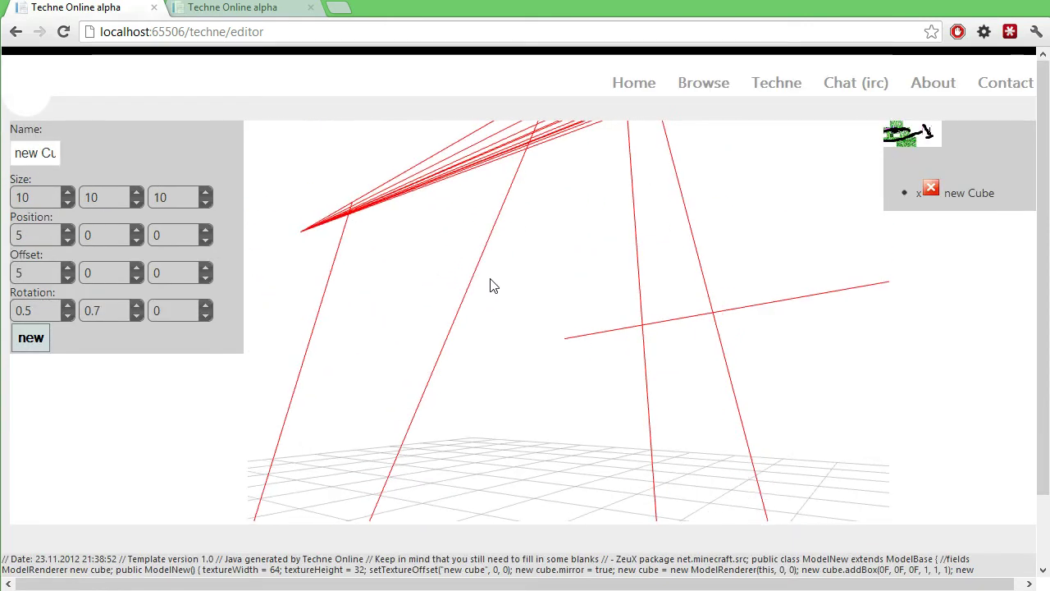
scroll(661, 357, "down", 3)
mouse_move(668, 352)
left_mouse_down()
mouse_move(675, 312)
mouse_move(607, 330)
left_mouse_up()
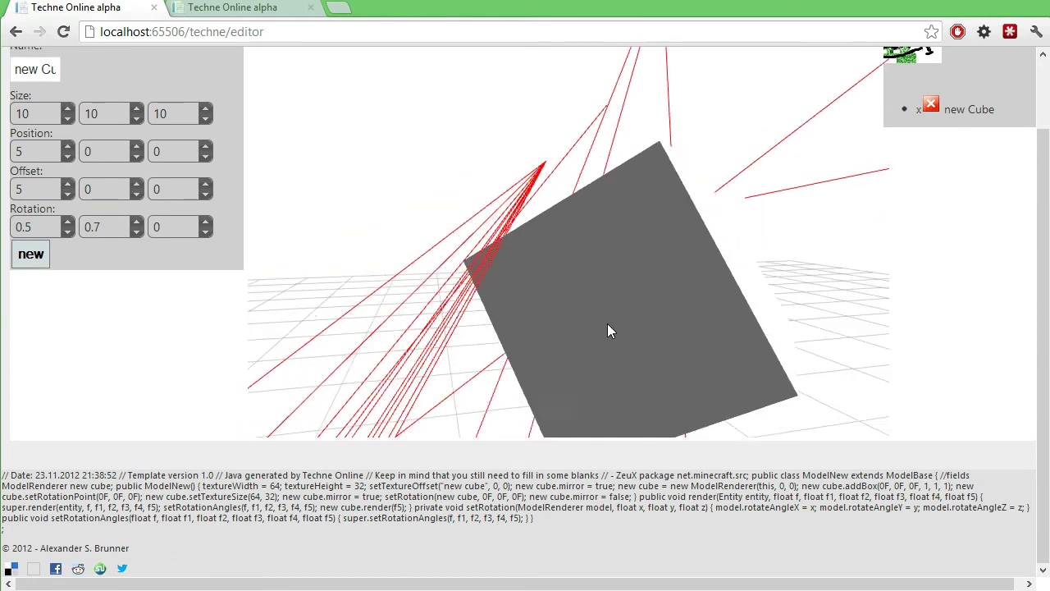
scroll(607, 330, "down", 2)
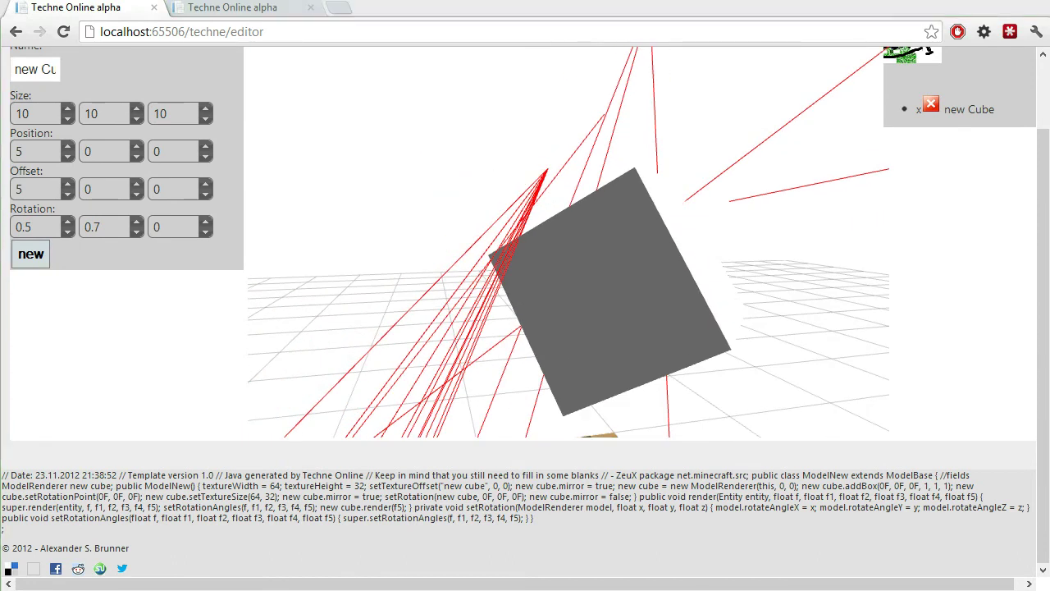